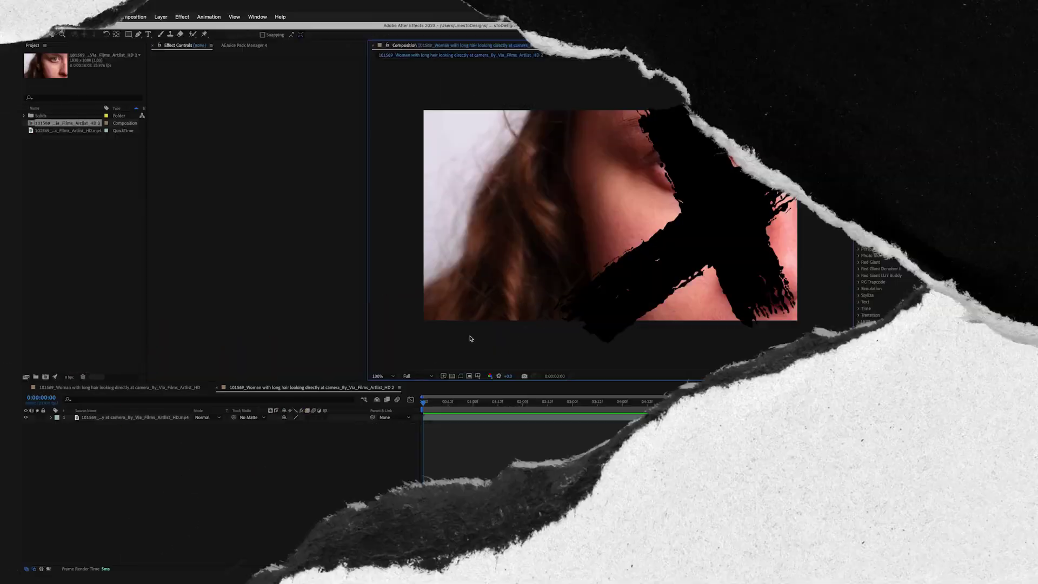
Step: Scrub the timeline to about five seconds in to review the cheek blemishes
left_click_drag(457, 403, 699, 409)
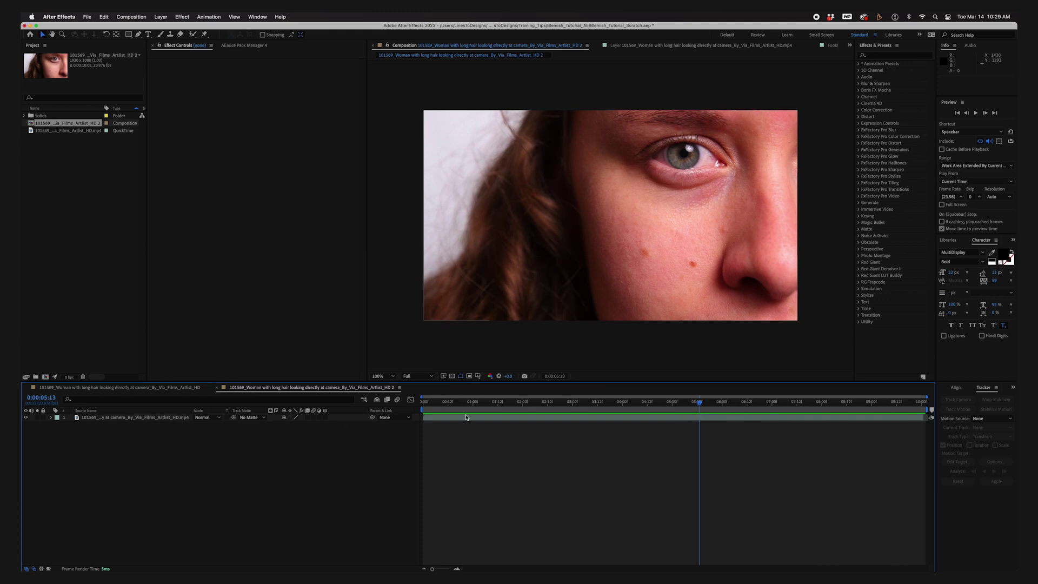
Step: Start Track Motion on the face layer and fit Track Point 1 over the brown cheek blemish
left_click(366, 418)
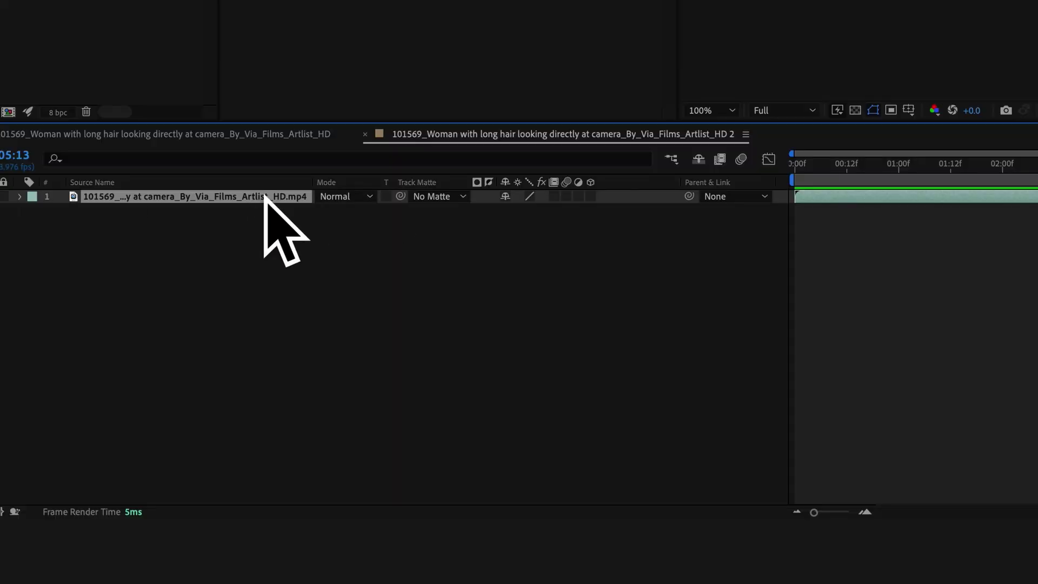
right_click(165, 419)
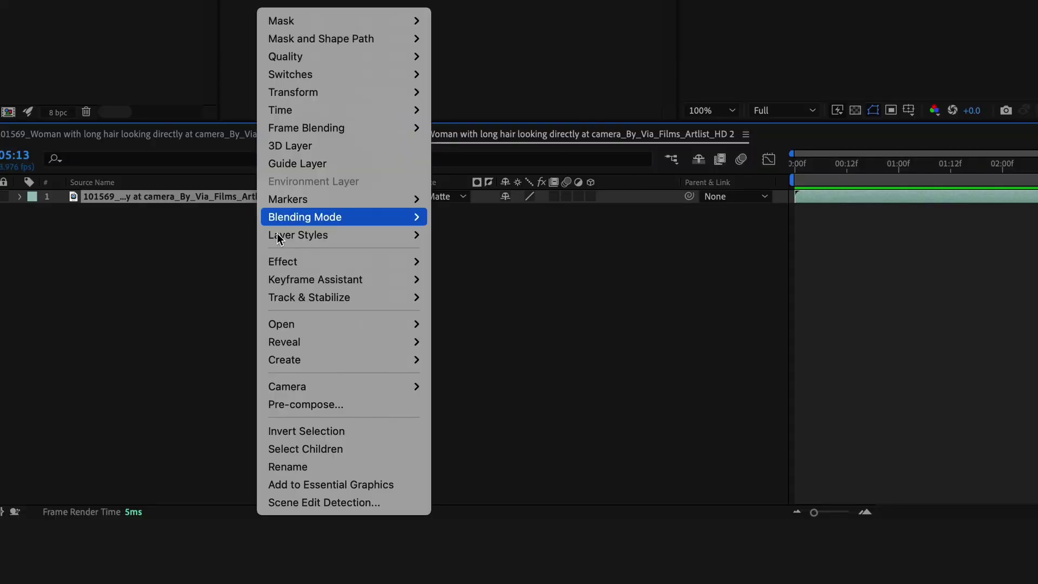
mouse_move(319, 300)
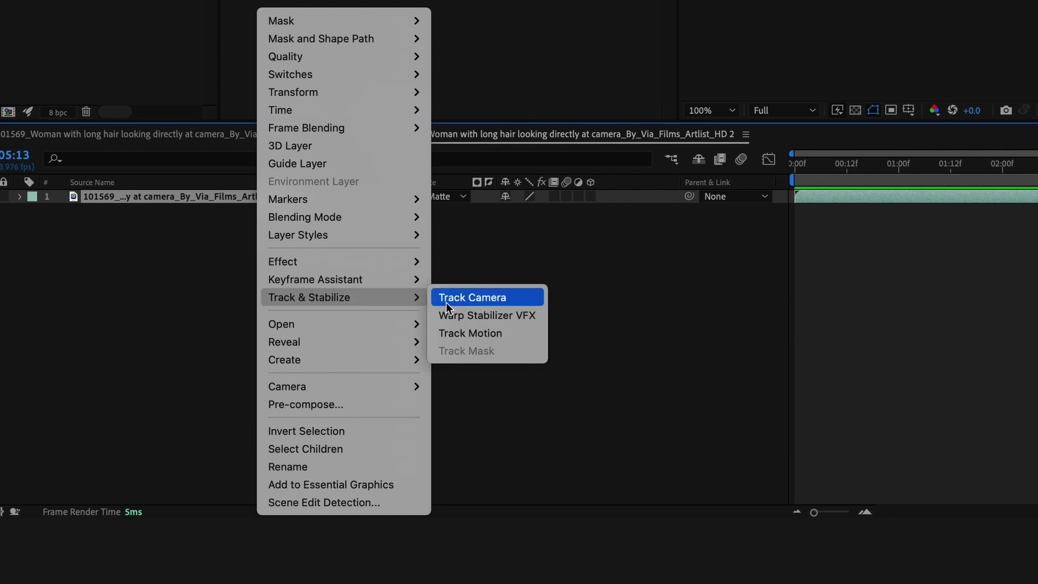
left_click(465, 332)
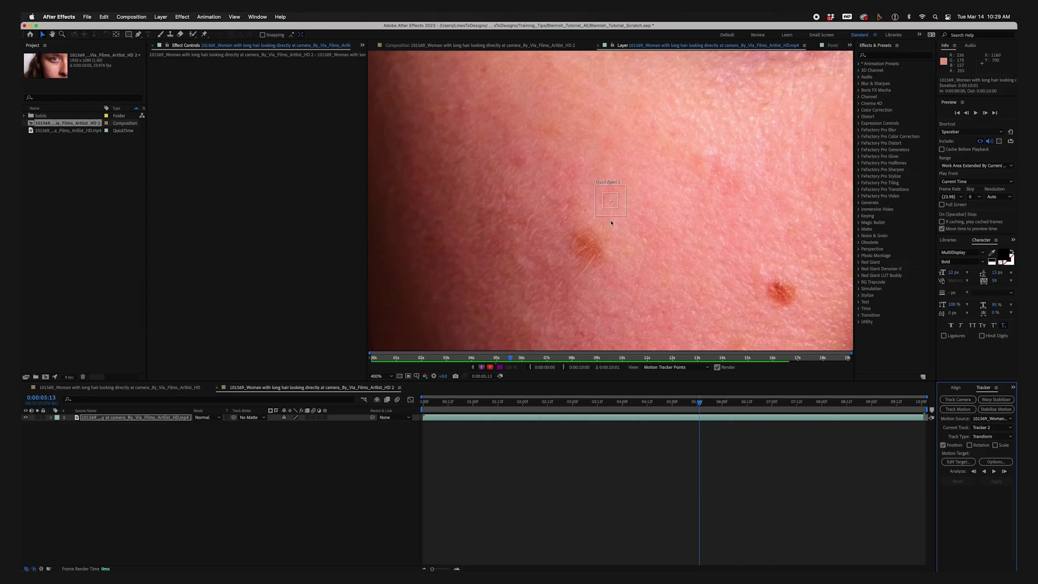
left_click_drag(609, 207, 571, 241)
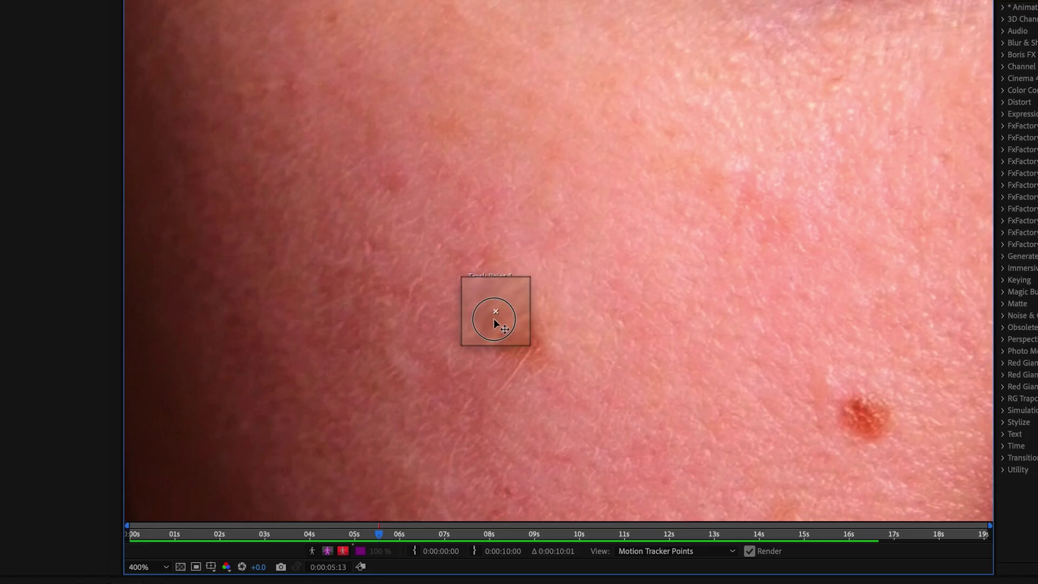
left_click_drag(505, 332, 527, 331)
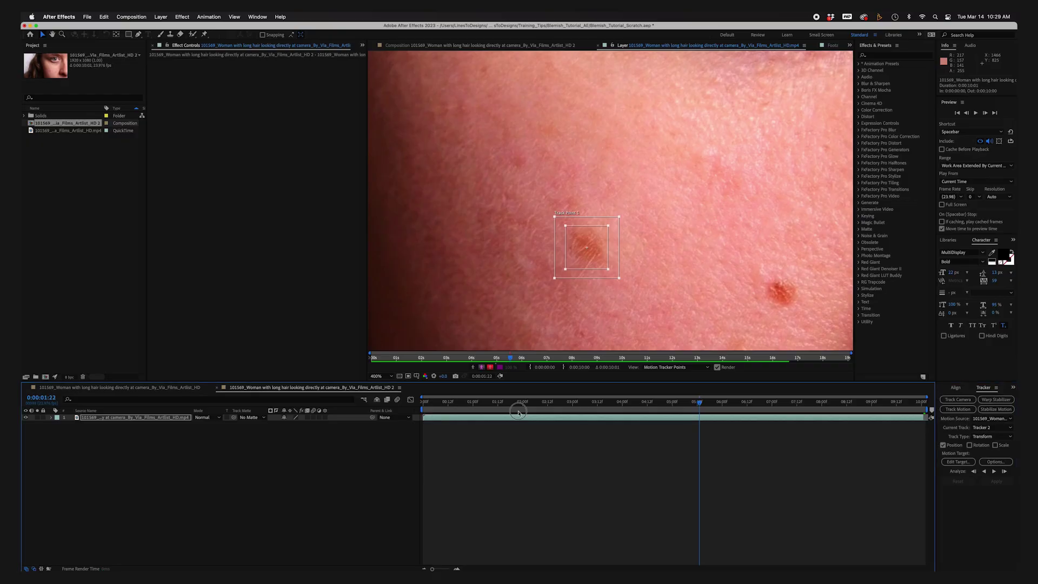
key("Home")
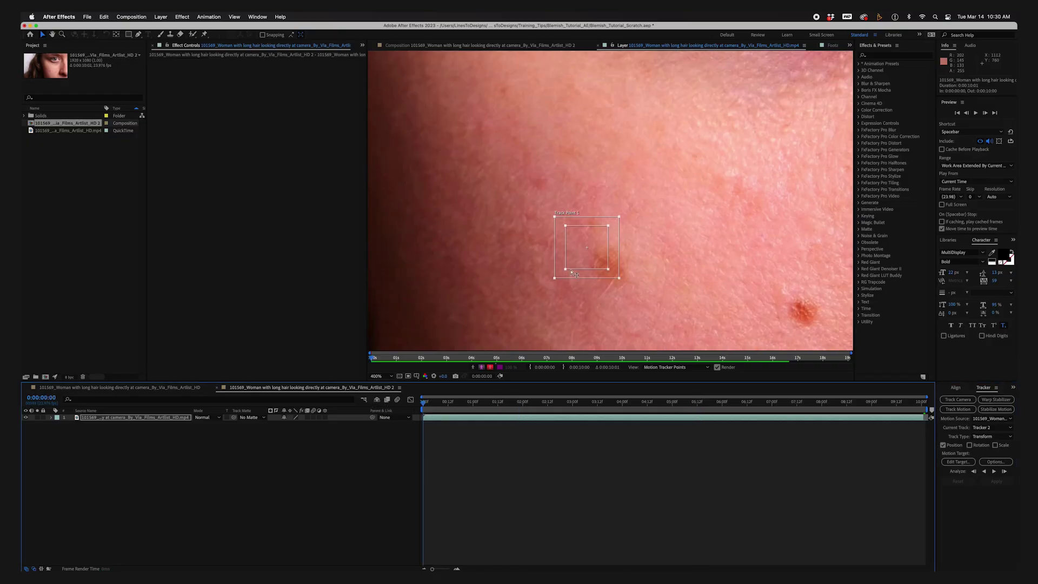
left_click_drag(548, 396, 548, 396)
left_click_drag(606, 280, 610, 279)
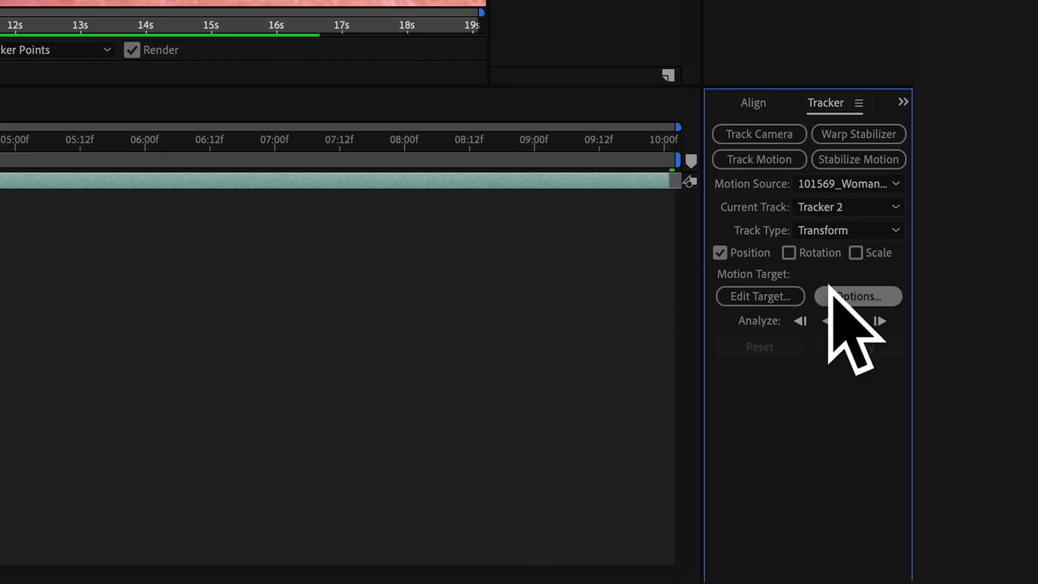
Step: Analyze the track point forward through the clip, then set the viewer View to None
left_click(854, 322)
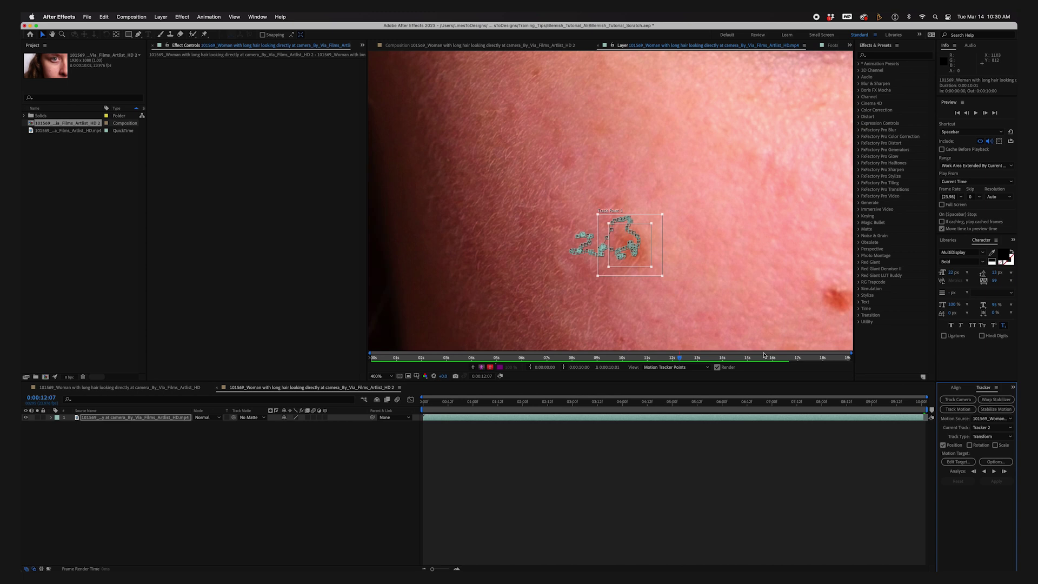
left_click(988, 472)
key("Home")
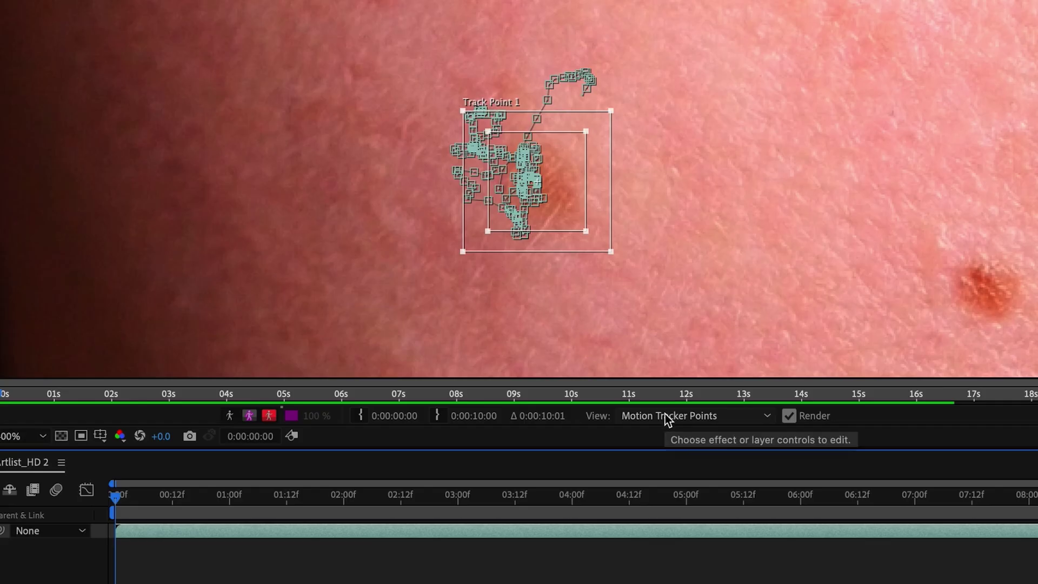
left_click(665, 415)
left_click(665, 430)
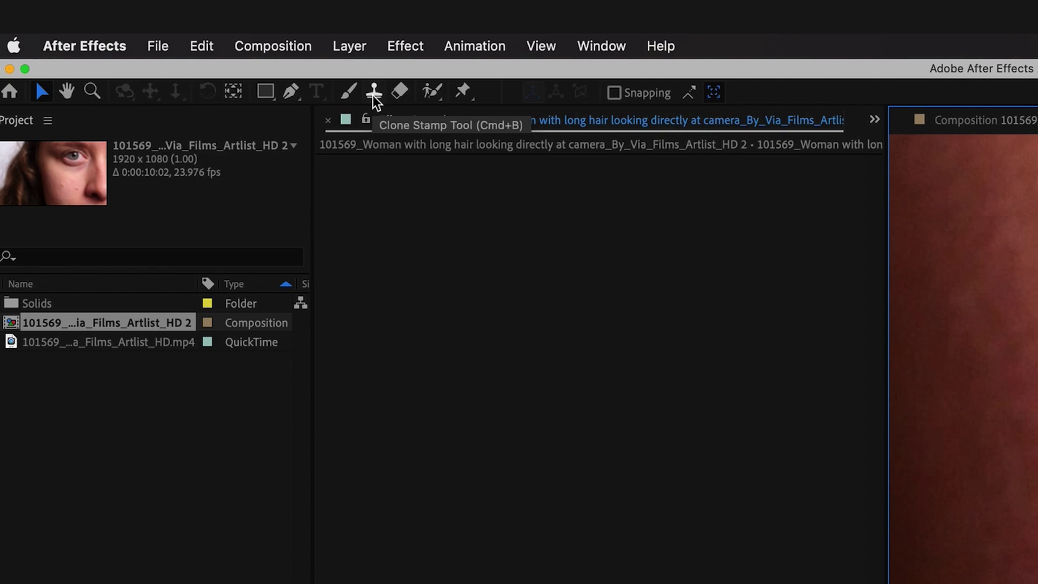
Step: With an enlarged Clone Stamp brush, clone clean skin (offset 7, 84) over the brown cheek blemish
left_click(374, 96)
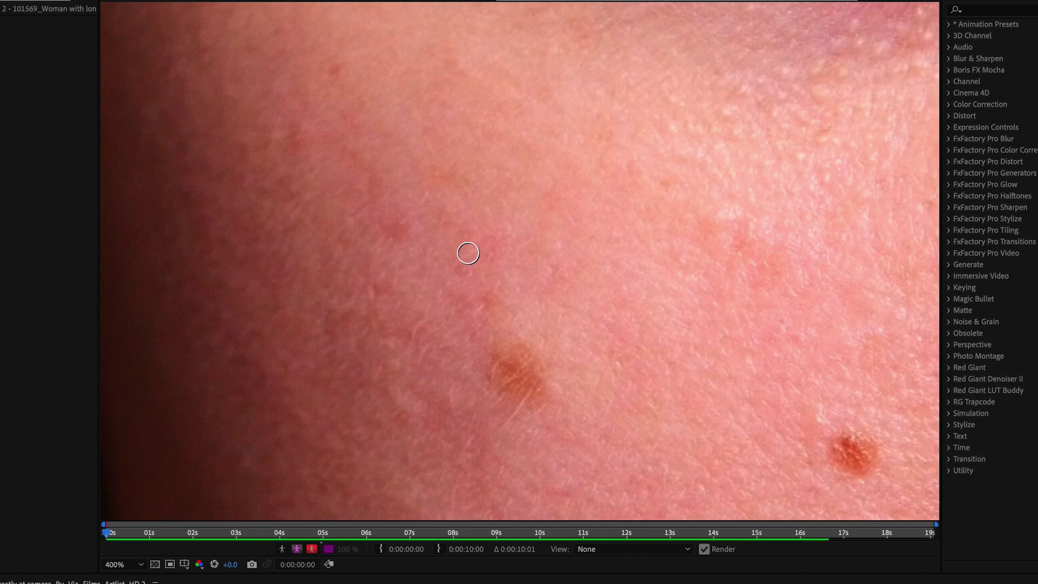
mouse_move(468, 253)
left_mouse_down()
mouse_move(487, 253)
mouse_move(461, 253)
mouse_move(478, 253)
left_mouse_up()
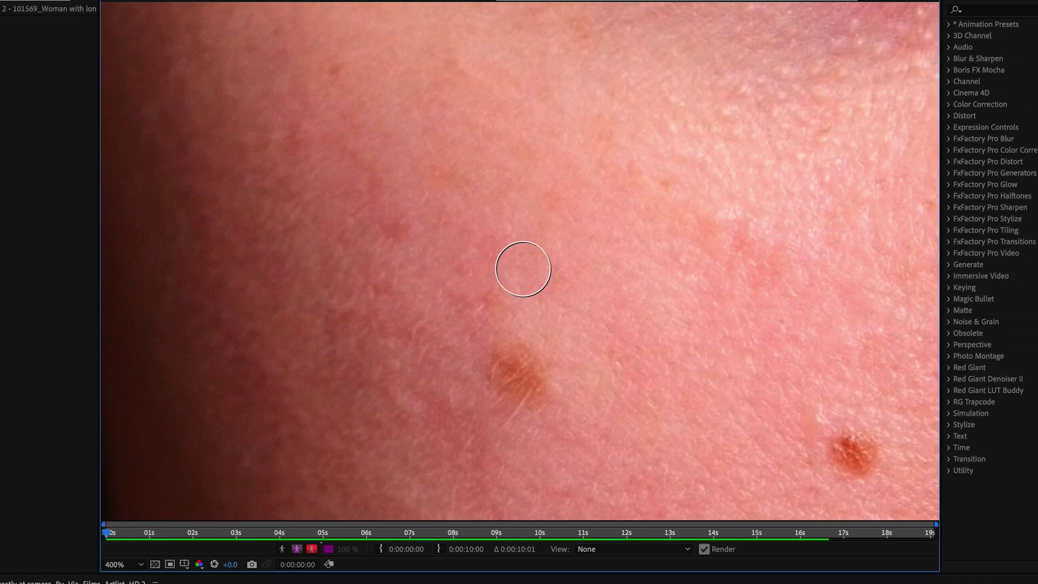
left_click(489, 268, "alt")
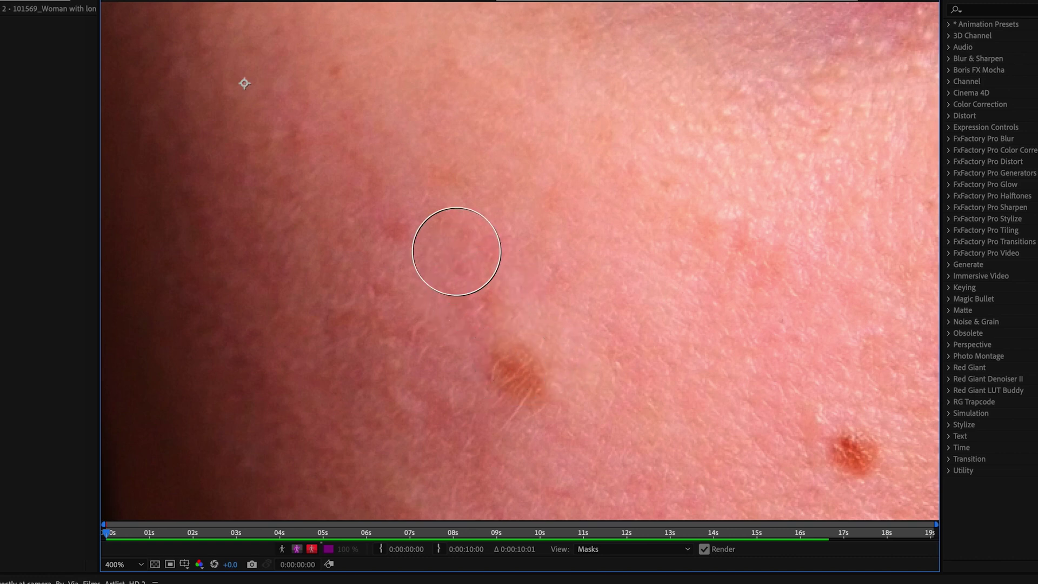
left_click(424, 278, "alt")
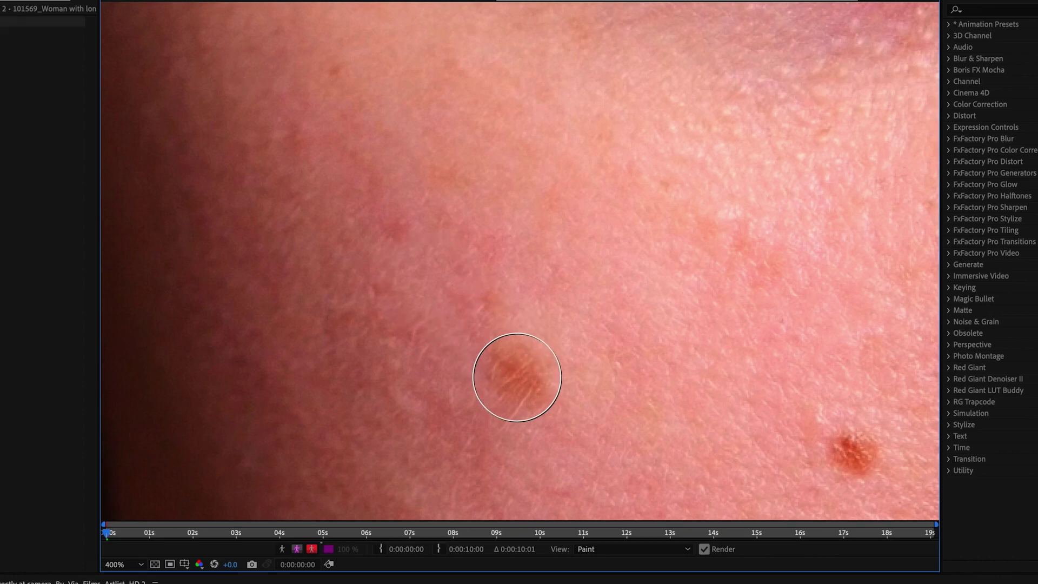
left_click(516, 377)
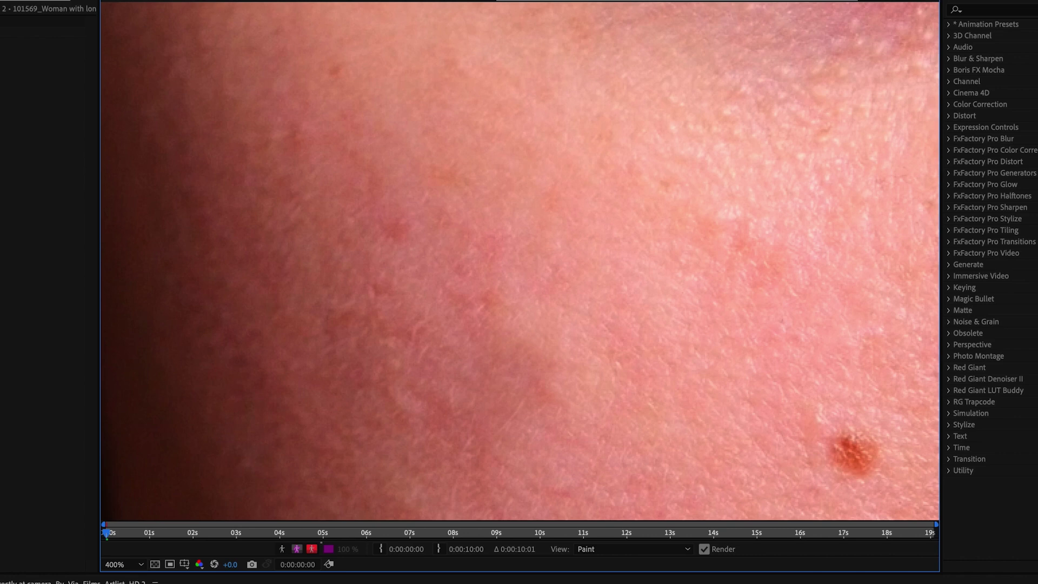
key("ctrl+z")
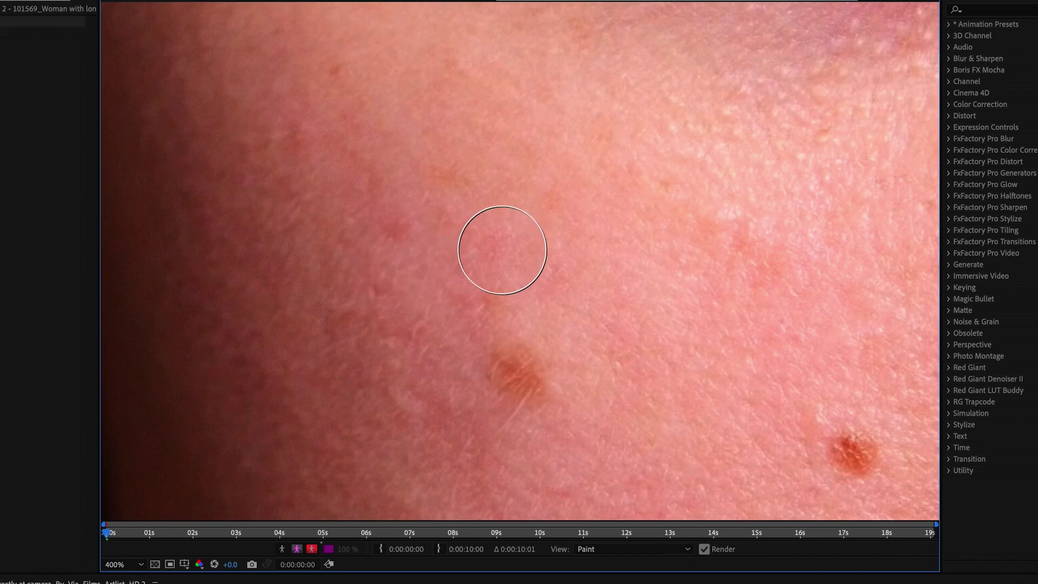
left_click(516, 379)
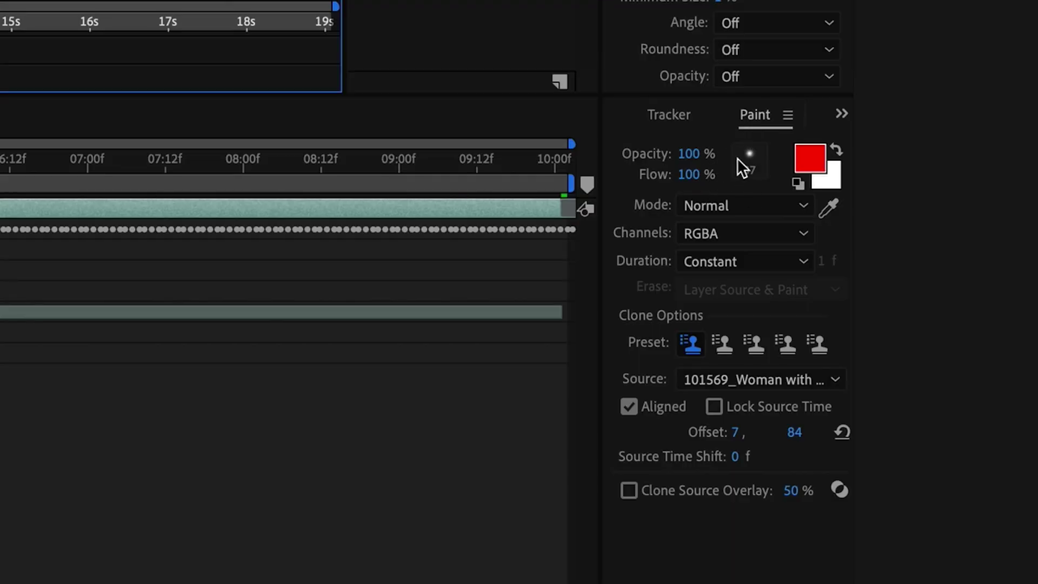
Step: Enable Lock Source Time at 0 f in the Paint panel and return to the composition view
left_click(747, 157)
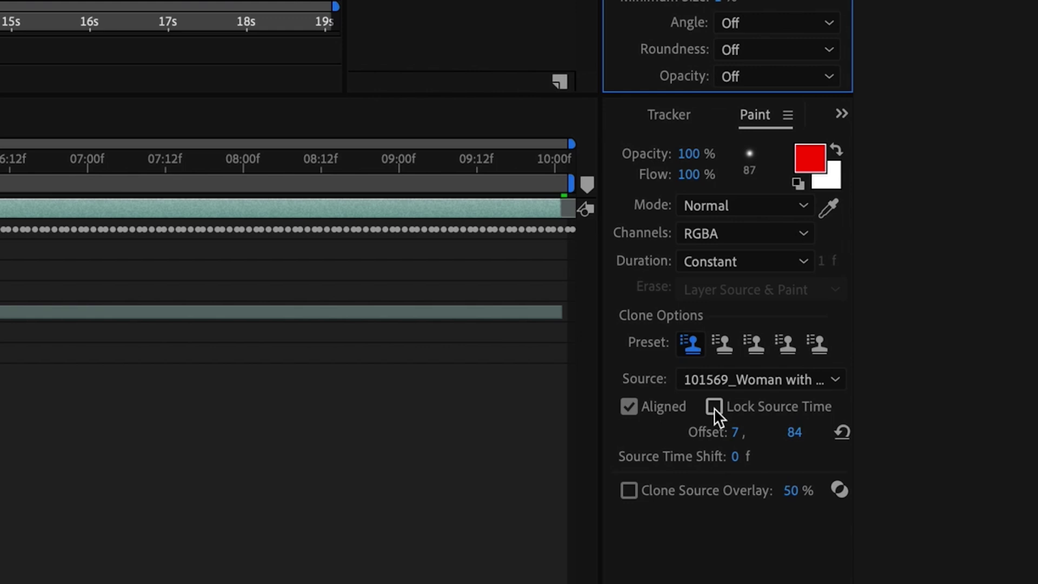
left_click(712, 407)
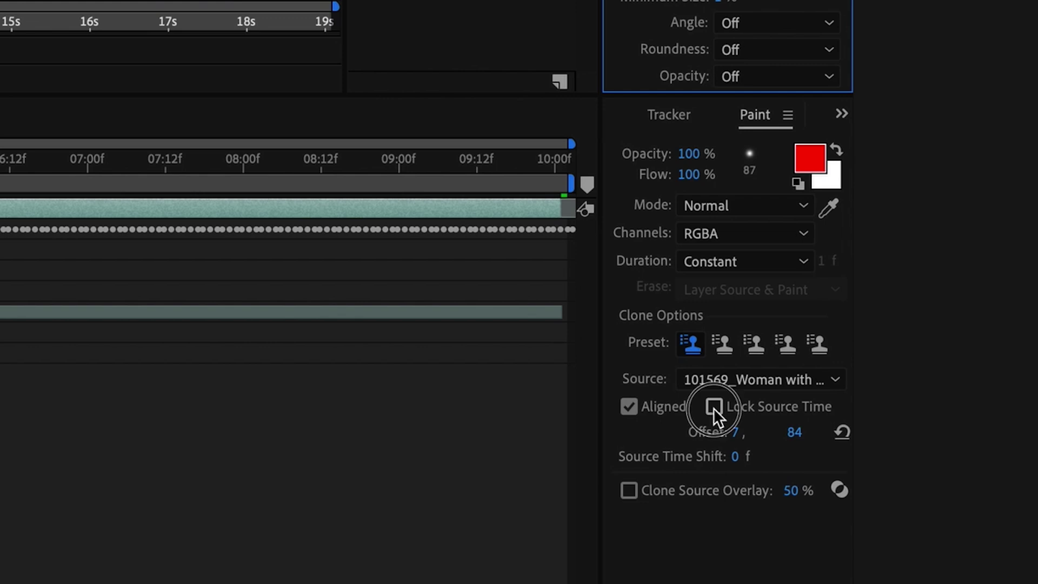
left_click(713, 408)
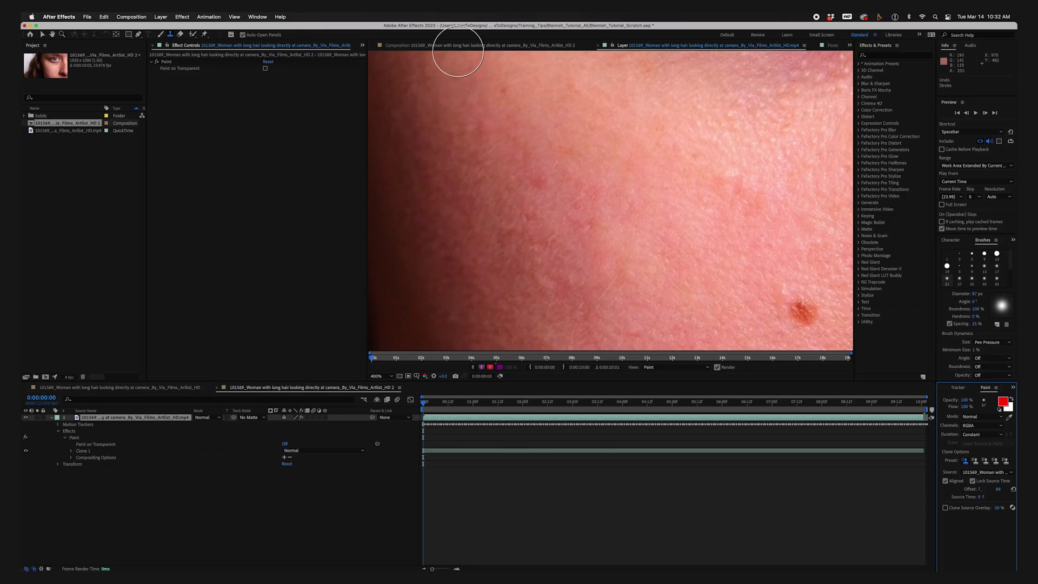
key("/")
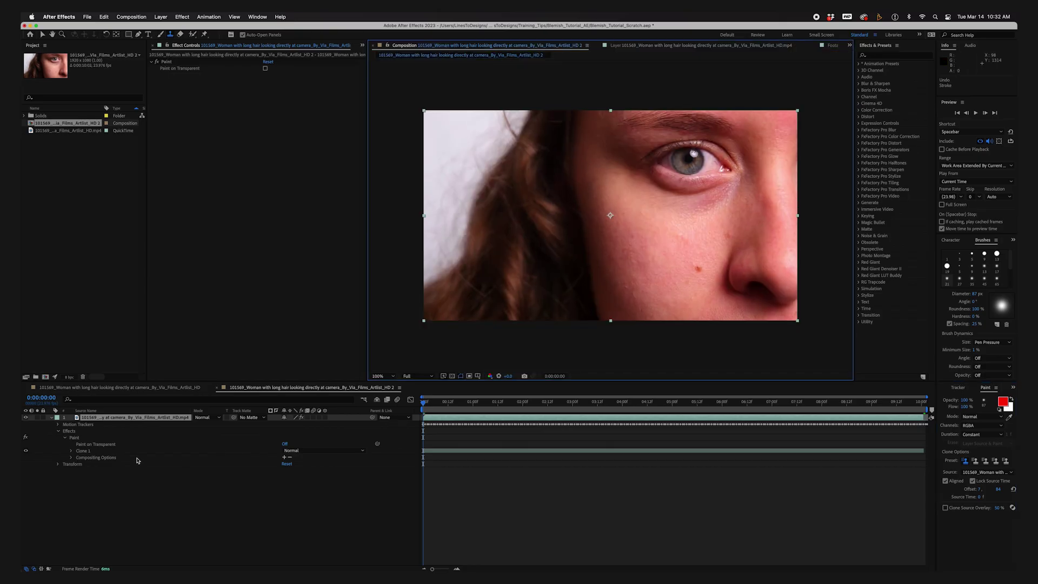
Step: Twirl open Effects > Paint > Clone 1 > Transform: Clone 1 in the timeline
left_click(131, 474)
left_click(58, 430)
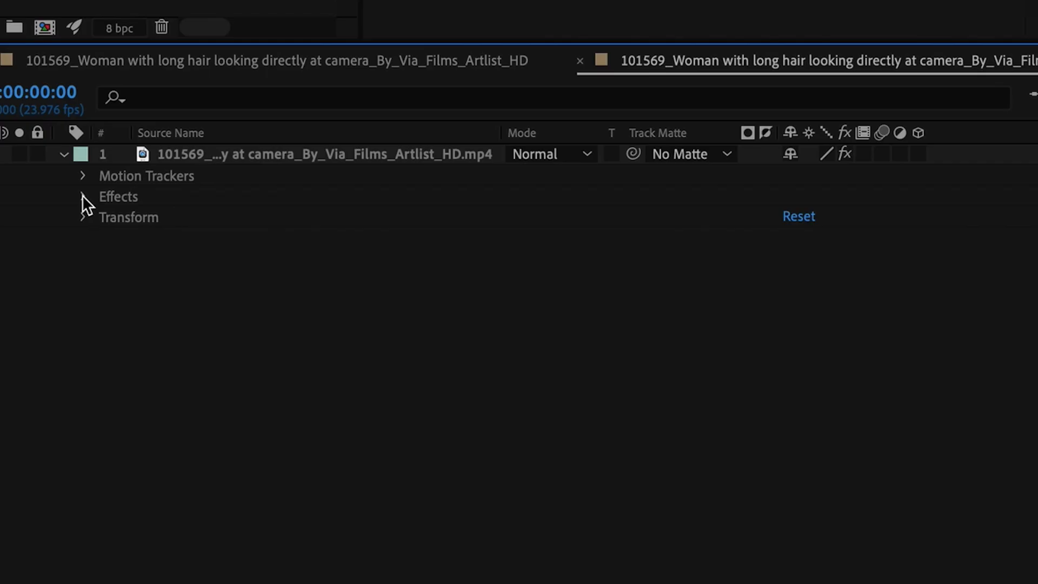
left_click(83, 196)
left_click(106, 217)
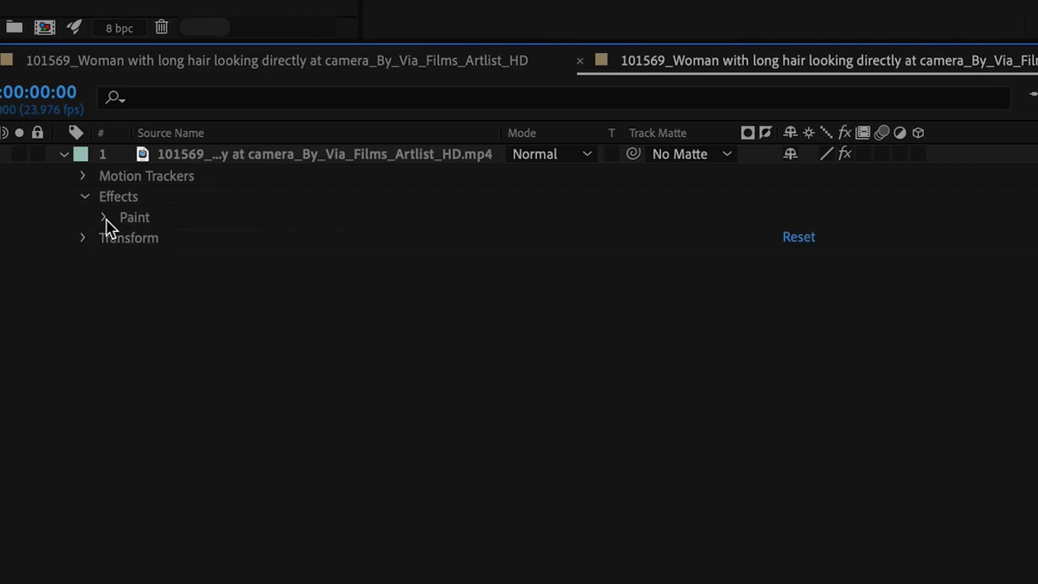
left_click(106, 218)
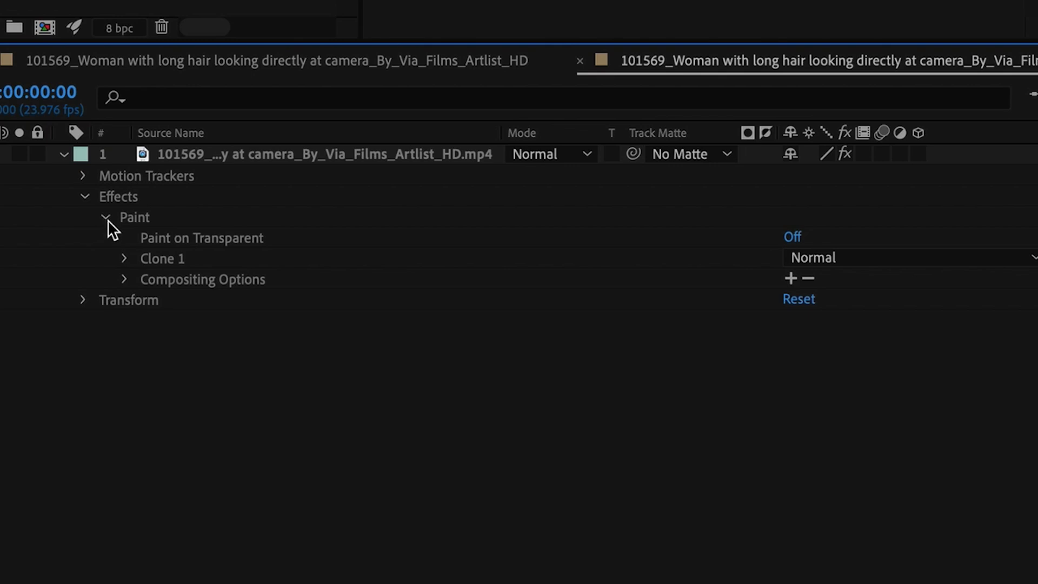
left_click(125, 259)
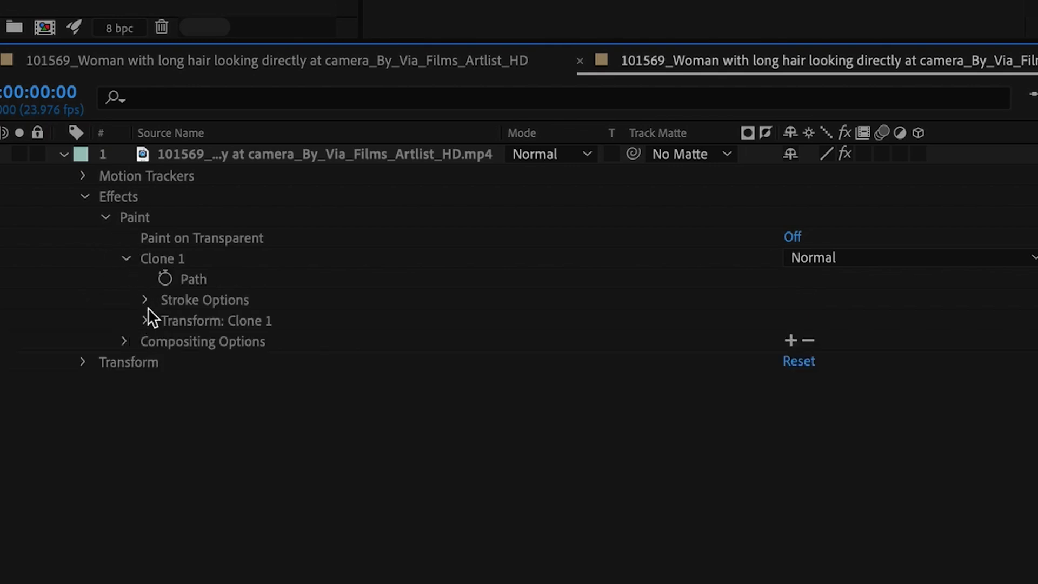
left_click(145, 321)
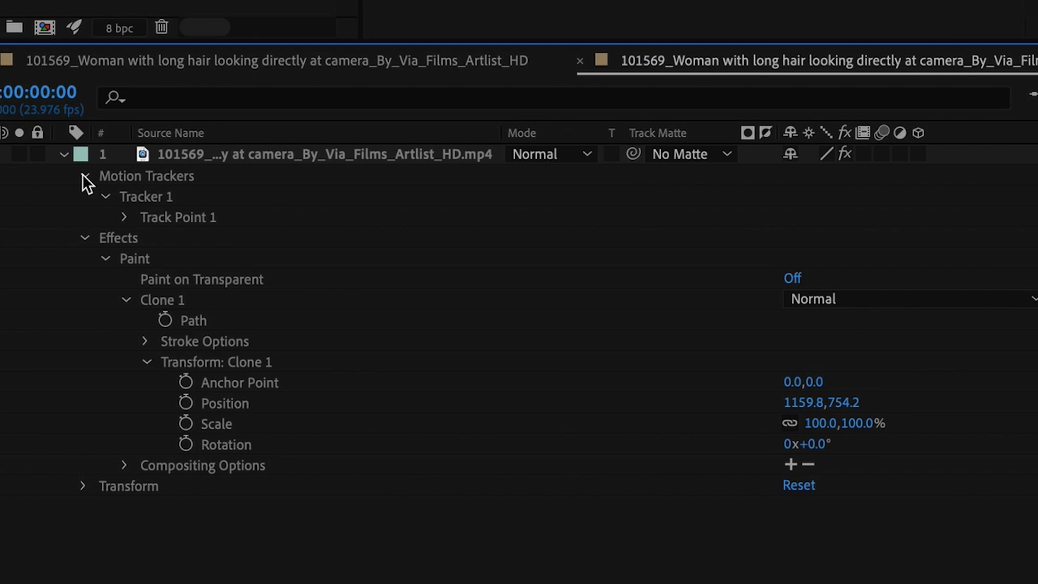
Step: Reveal Track Point 1's data and add an expression to Clone 1's Position
left_click(125, 218)
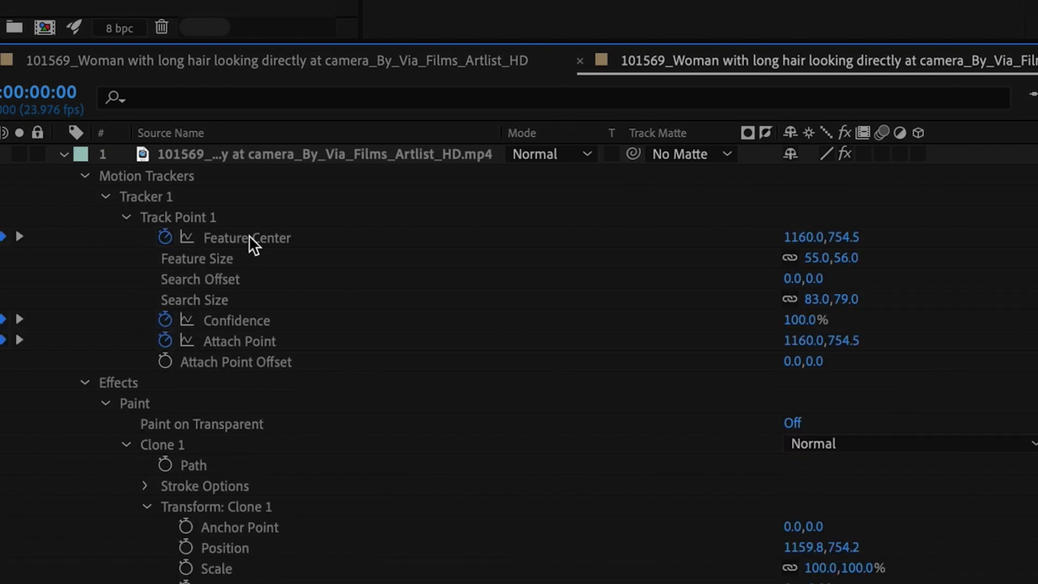
left_click(192, 216)
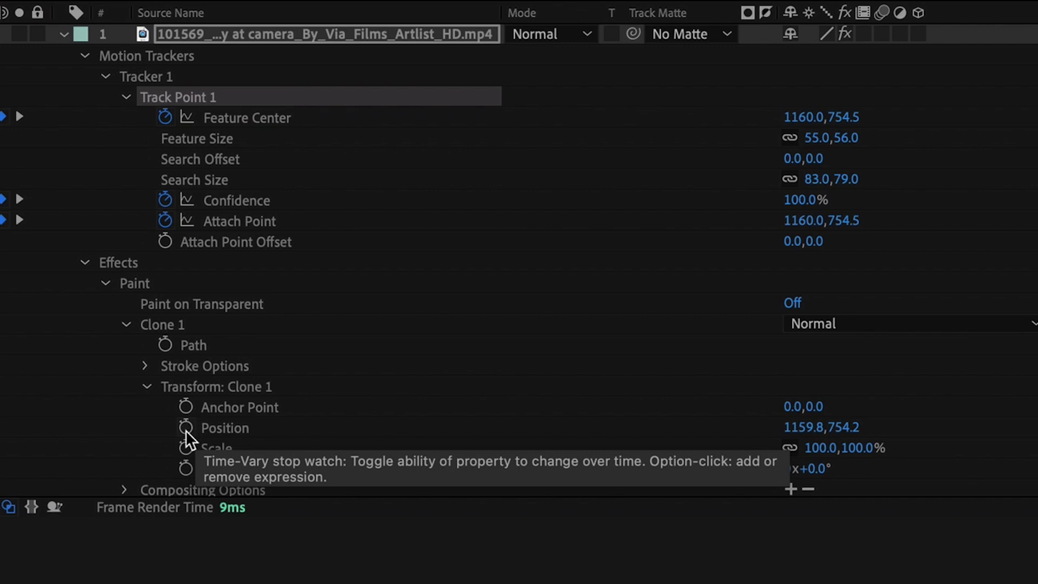
left_click(185, 428, "alt")
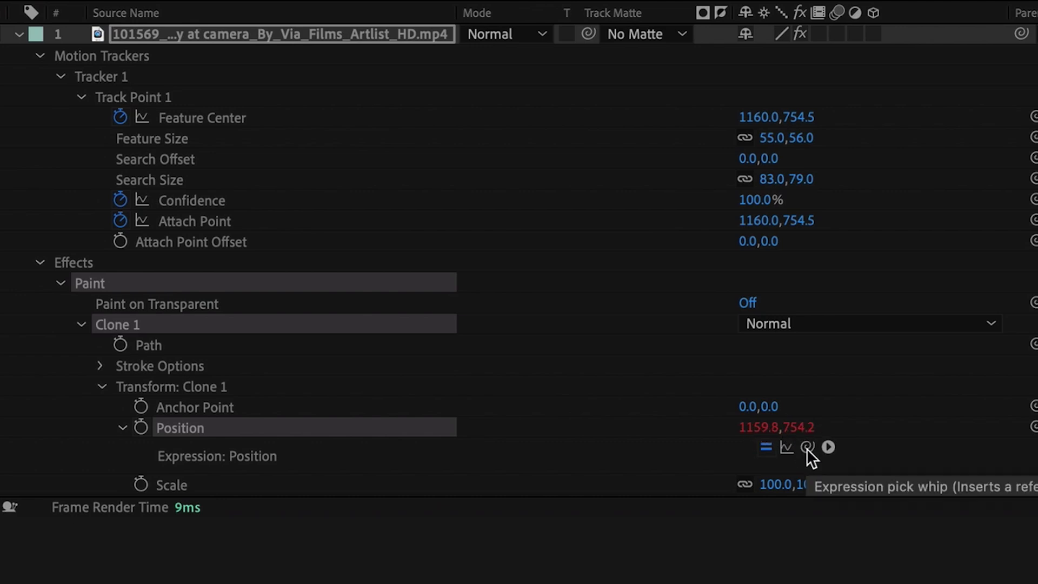
Step: Pick-whip Clone 1's Position to Track Point 1's Feature Center and scrub to confirm it follows the blemish
left_click_drag(806, 449, 339, 112)
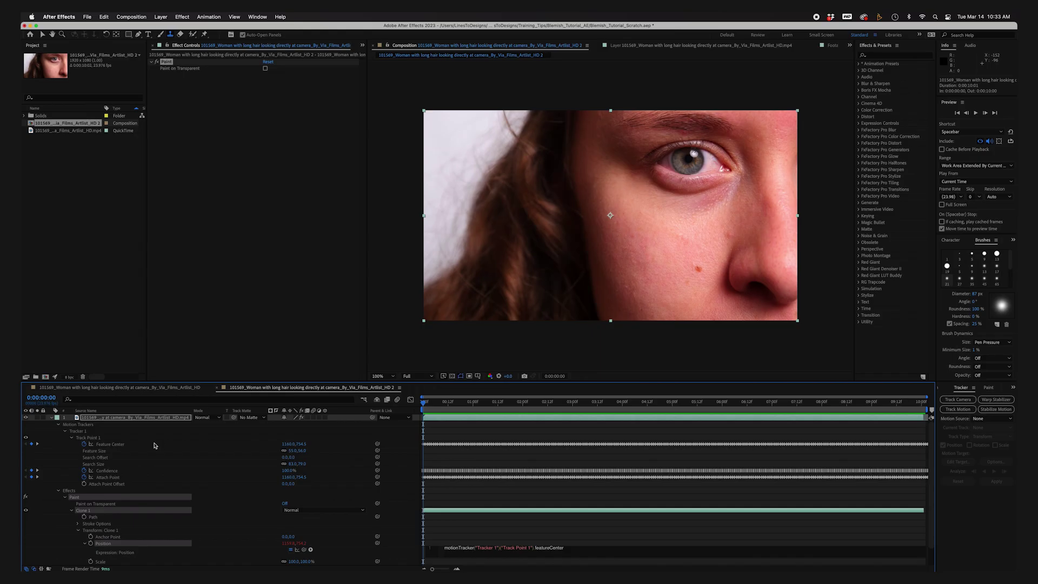
left_click(508, 524)
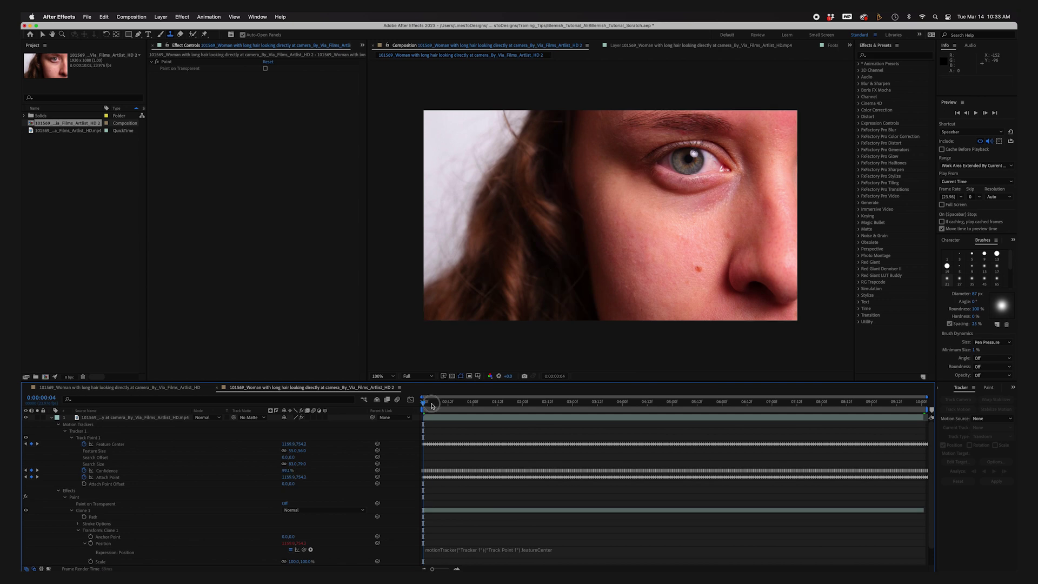
left_click_drag(423, 403, 686, 414)
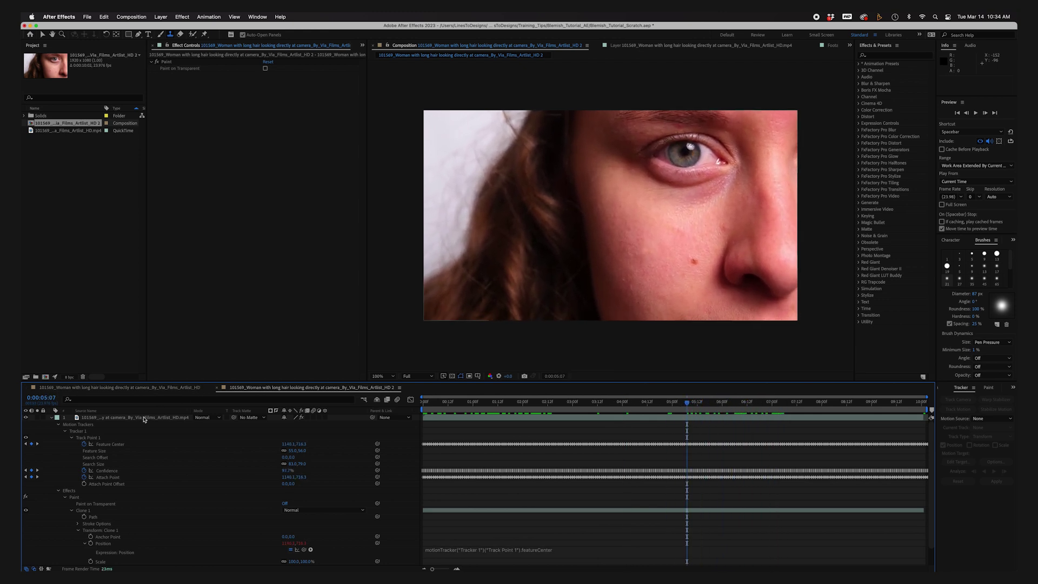
left_click(111, 418)
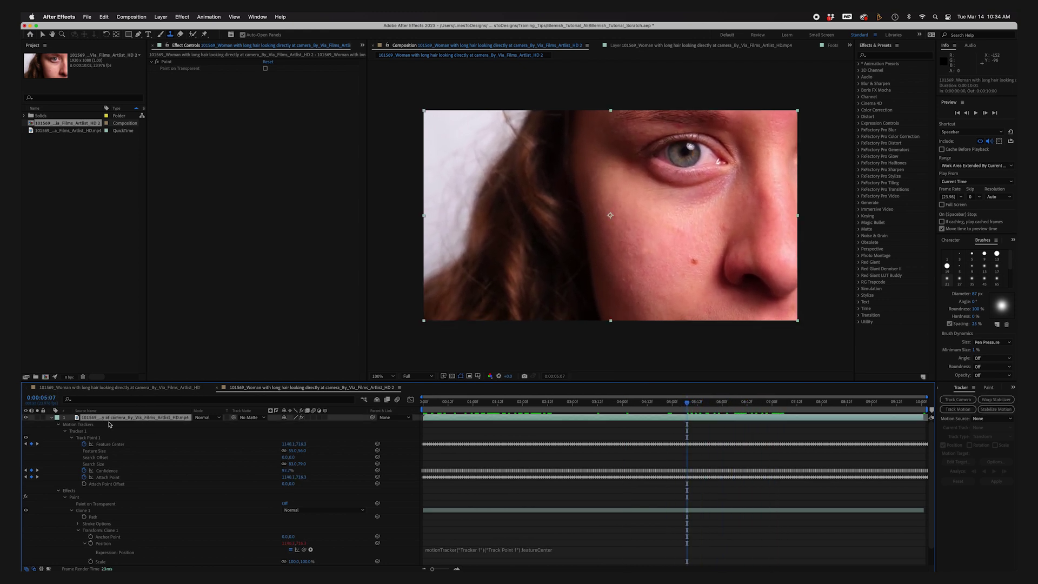
Step: Toggle Clone 1's visibility on and off to confirm the cheek blemish is hidden
left_click(26, 510)
left_click(26, 510)
left_click(26, 511)
left_click(26, 510)
key("comma")
key("period")
key("period")
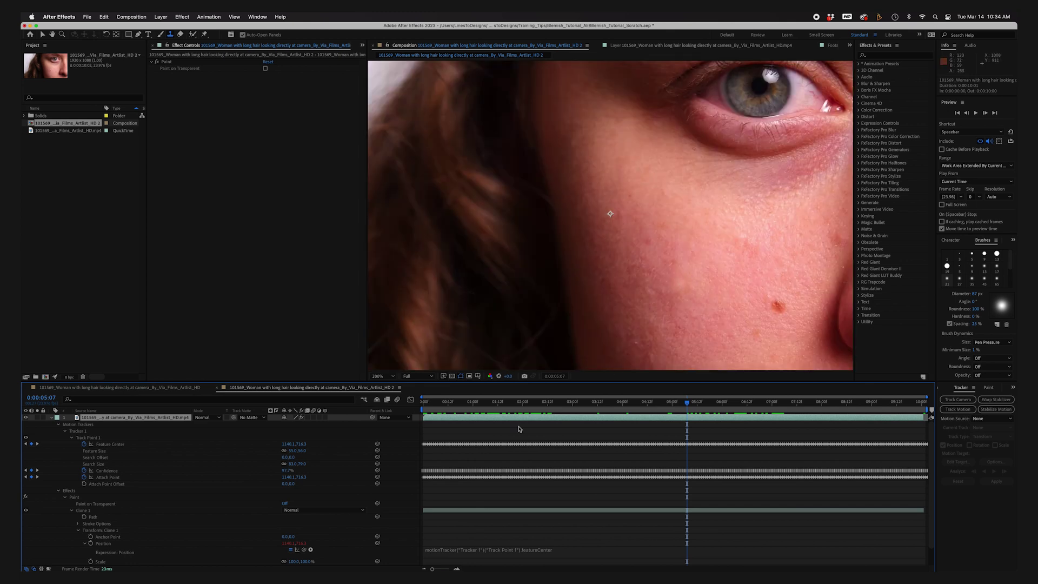
Step: Open the footage in the Layer panel and enlarge the clone brush to 122 px
double_click(83, 512)
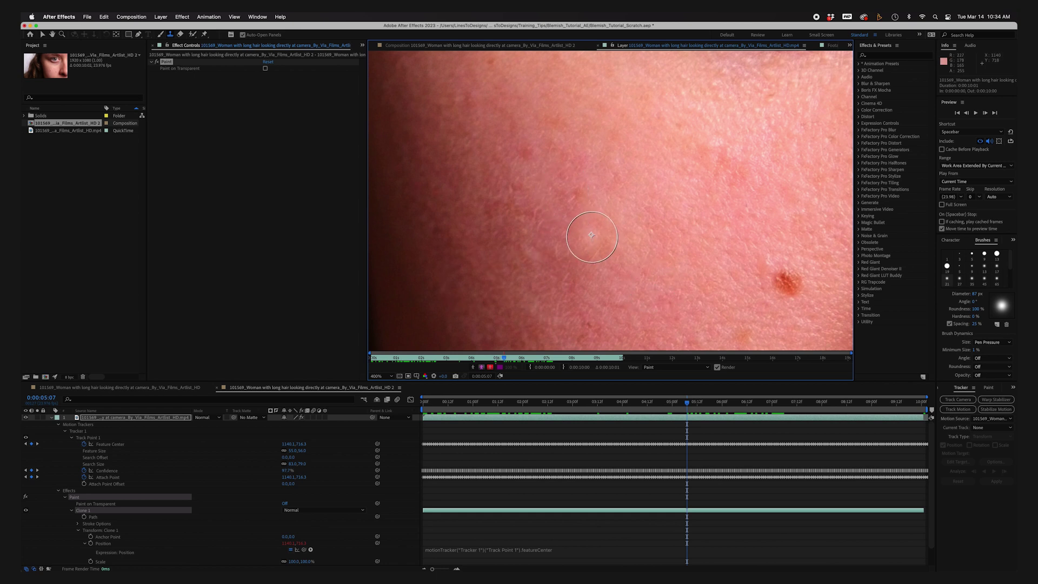
key("cmd+z")
left_click_drag(592, 235, 660, 301)
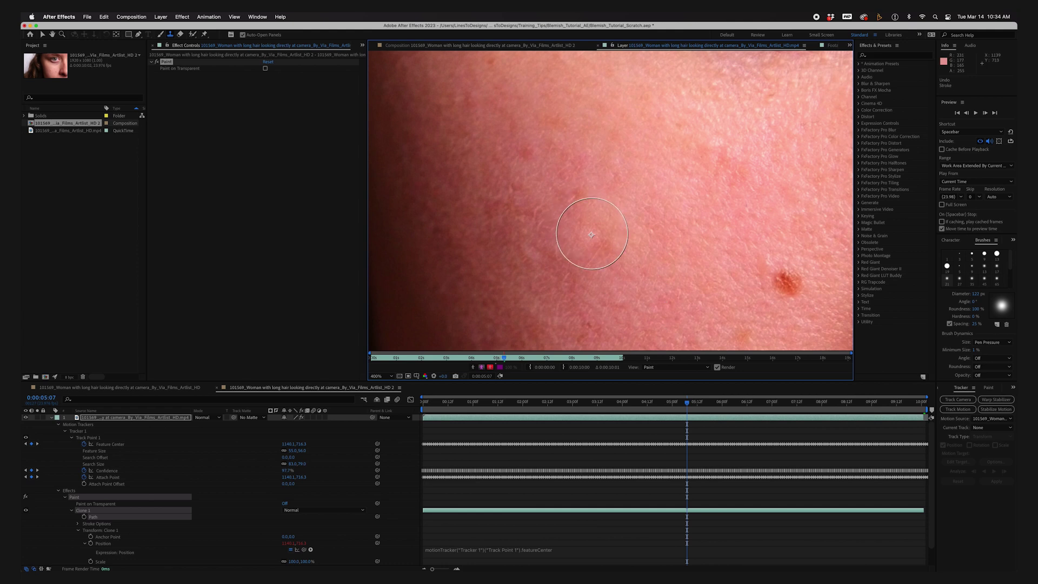
left_click(441, 46)
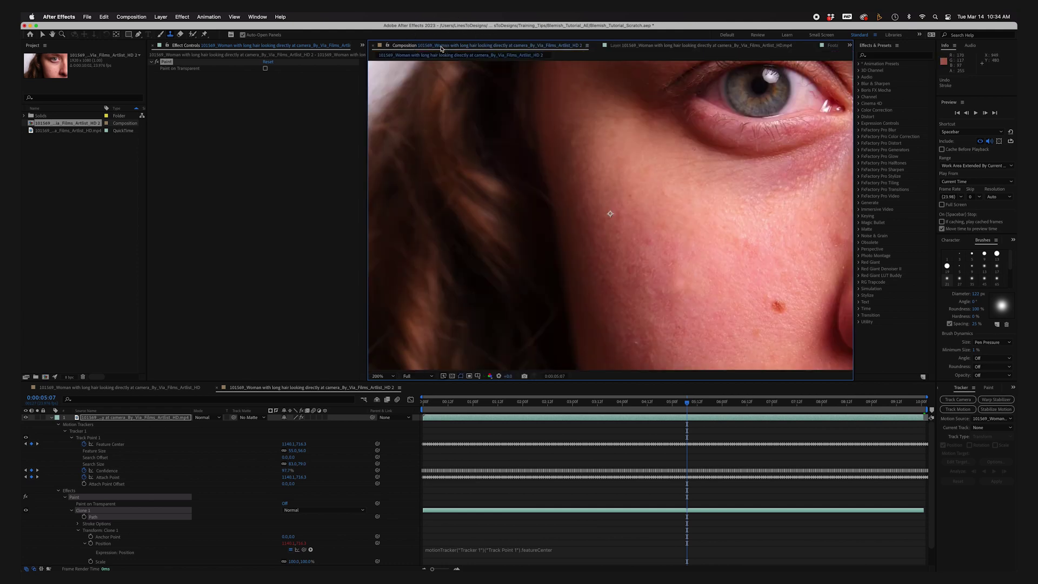
Step: Move to frame 0:00:05:23 and show motion tracker points in the Layer view
left_click_drag(660, 405, 719, 412)
scroll(400, 313, "right", 5)
scroll(400, 314, "down", 3)
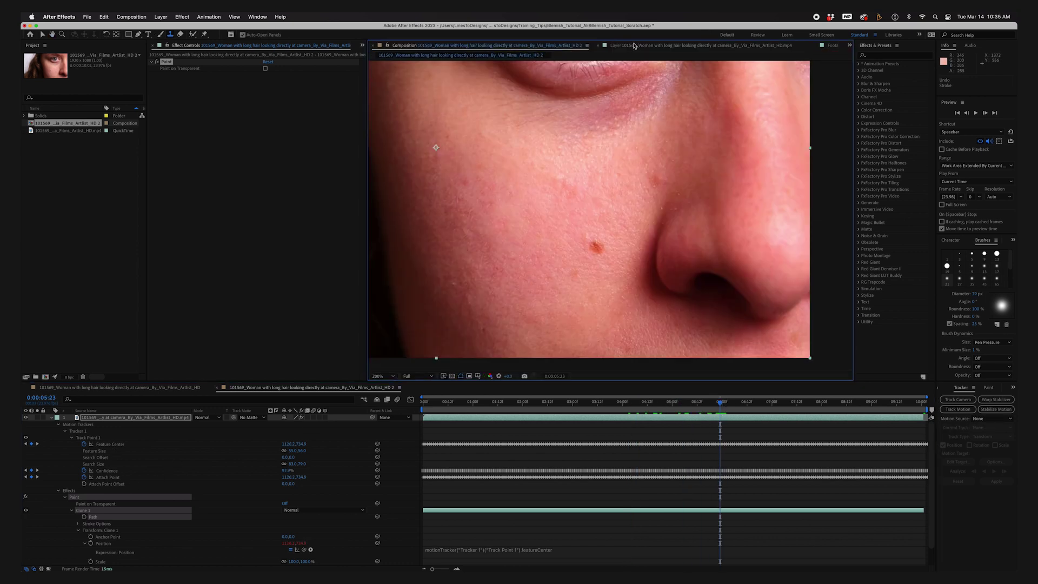
left_click(634, 46)
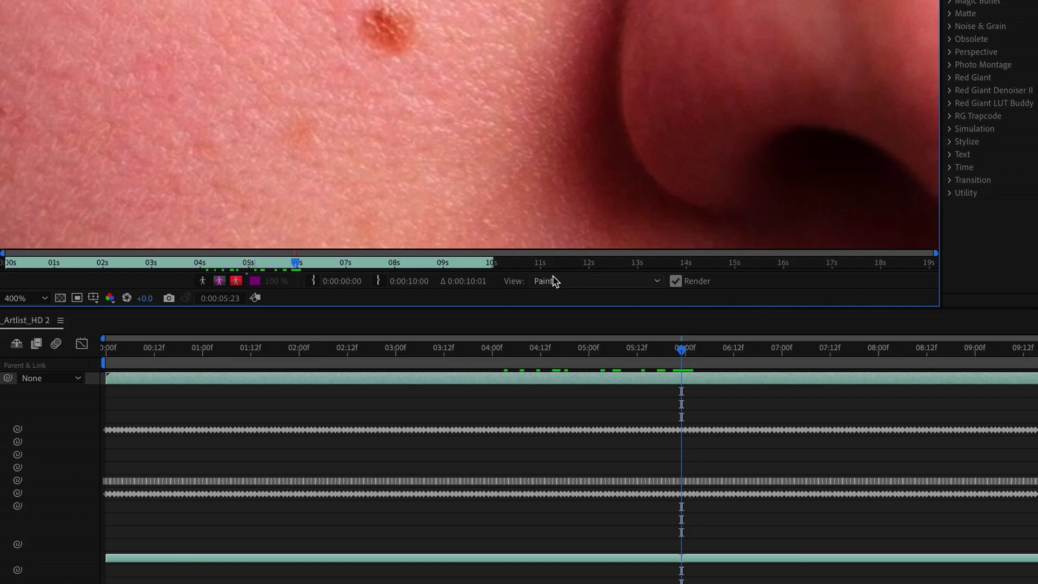
left_click(652, 367)
left_click(661, 384)
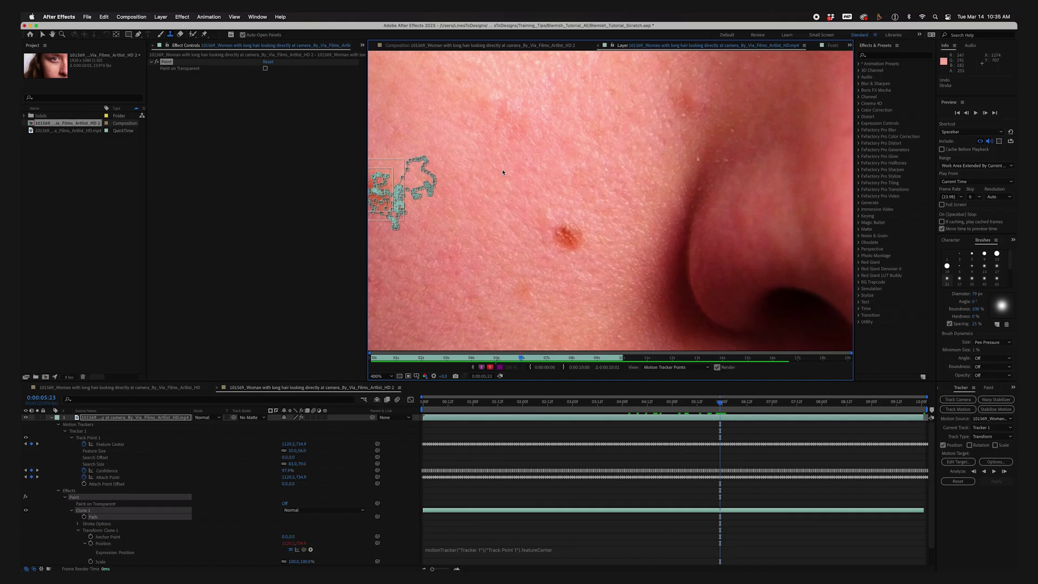
Step: Create a new track point on the mole beside the nose and analyze it forward
key("v")
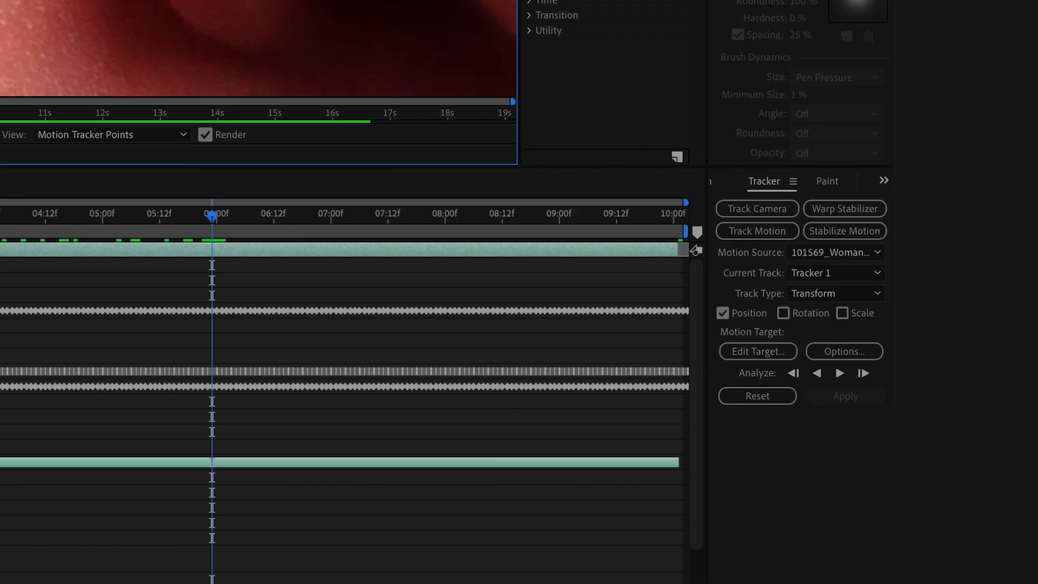
left_click(761, 225)
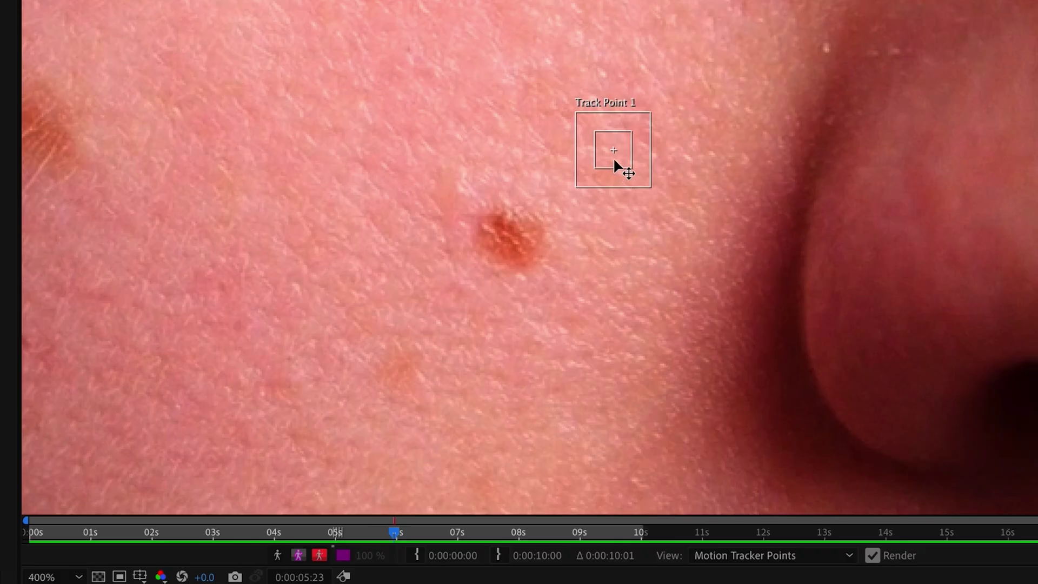
left_click_drag(613, 157, 517, 248)
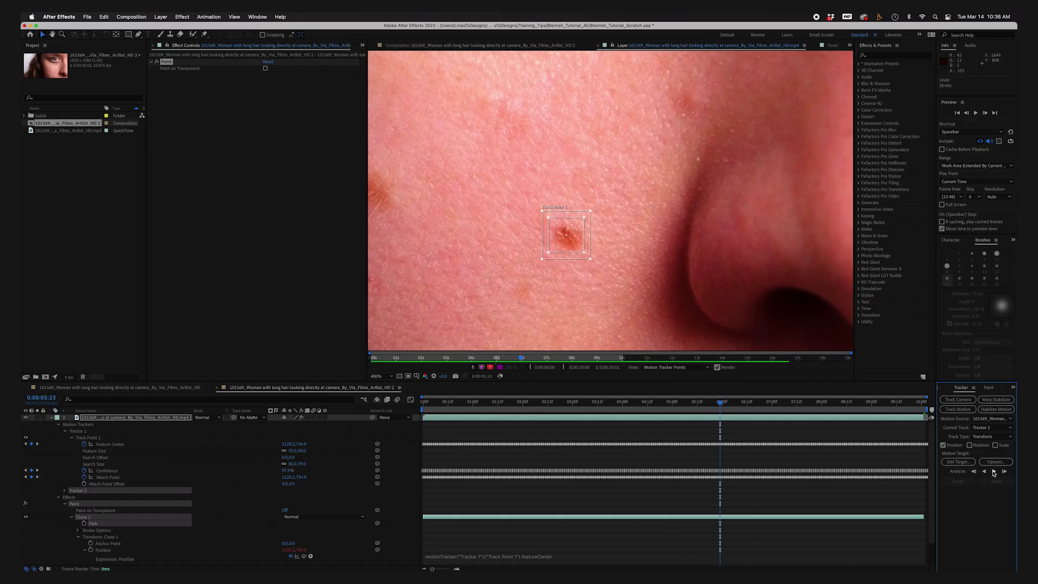
left_click(994, 471)
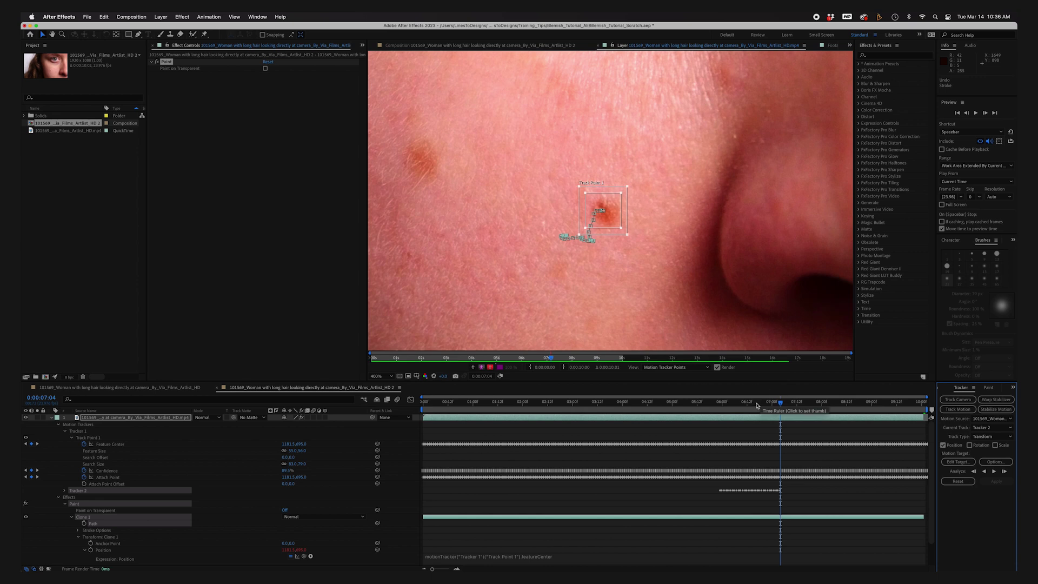
Step: Track the mole backward from 0:00:05:23, resume forward from 0:00:07:05, and scrub to verify
left_click_drag(754, 405, 721, 406)
key("Home")
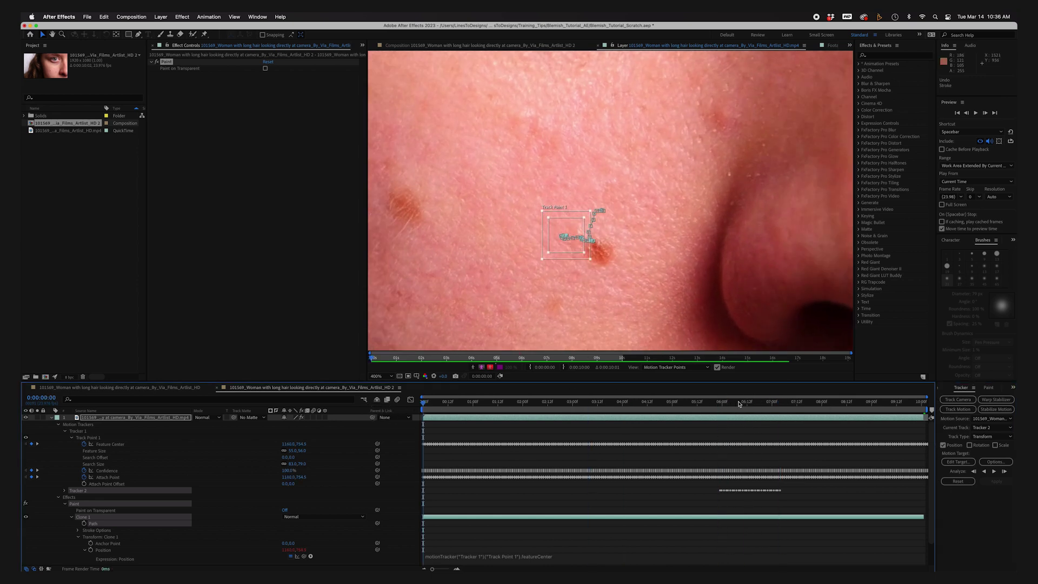
left_click(721, 405)
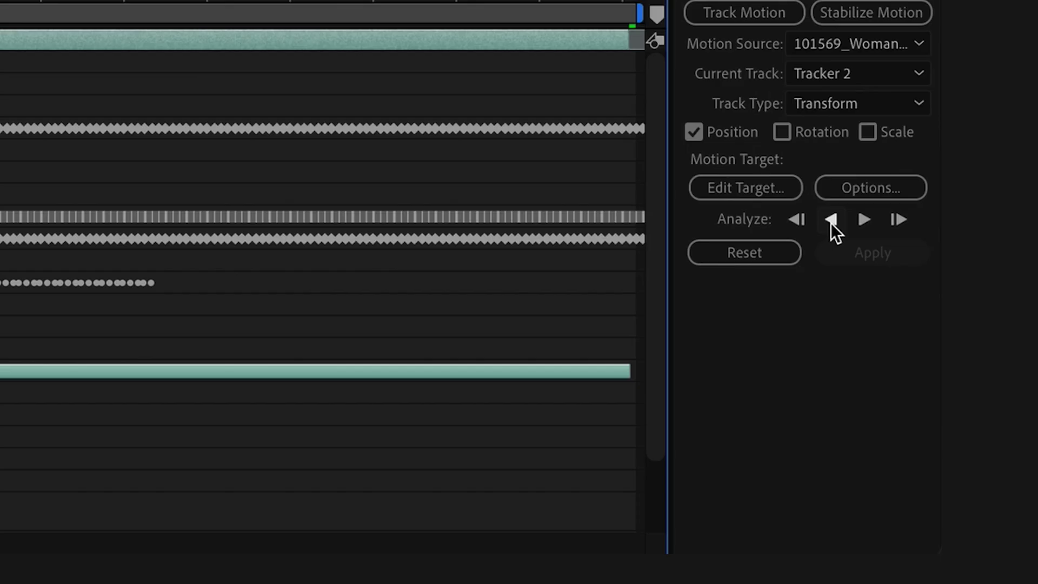
left_click(984, 471)
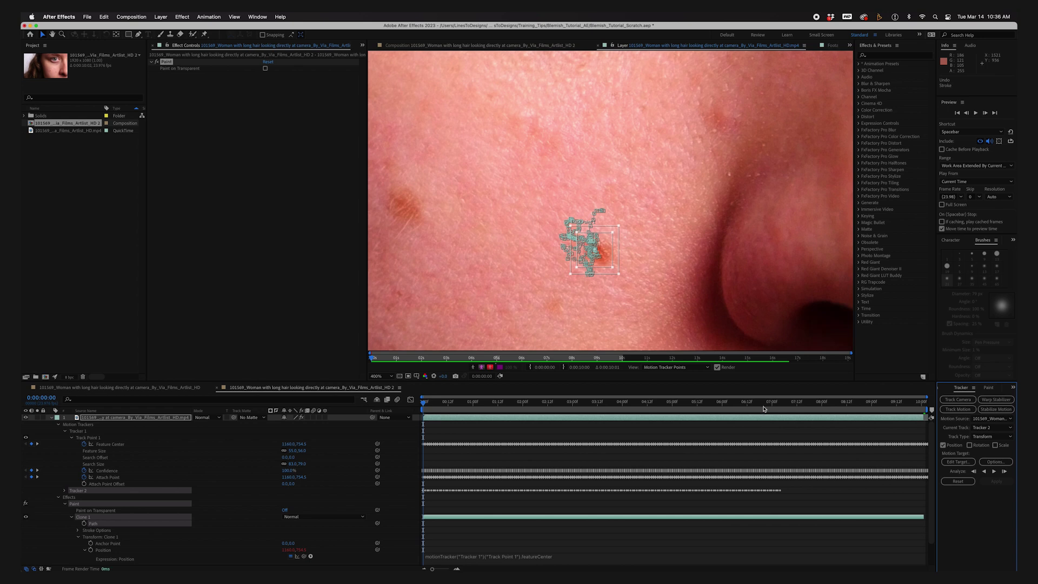
left_click(763, 406)
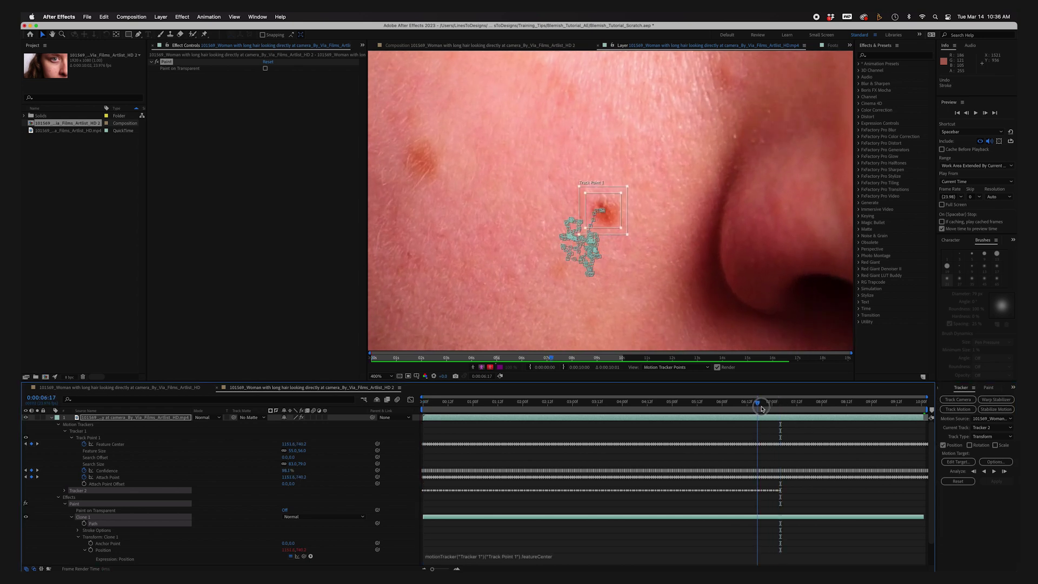
left_click_drag(762, 409, 783, 492)
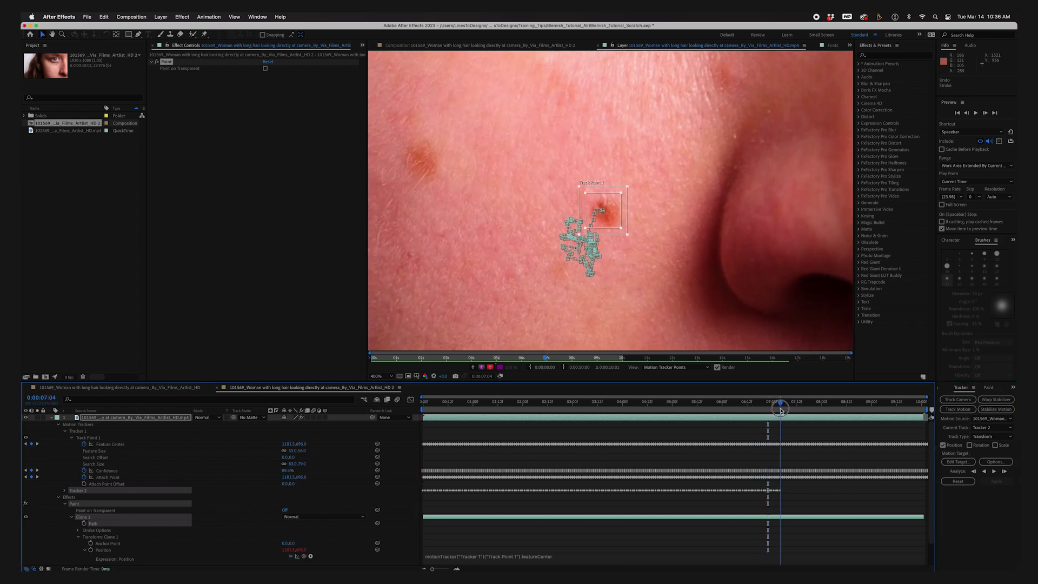
left_click(995, 471)
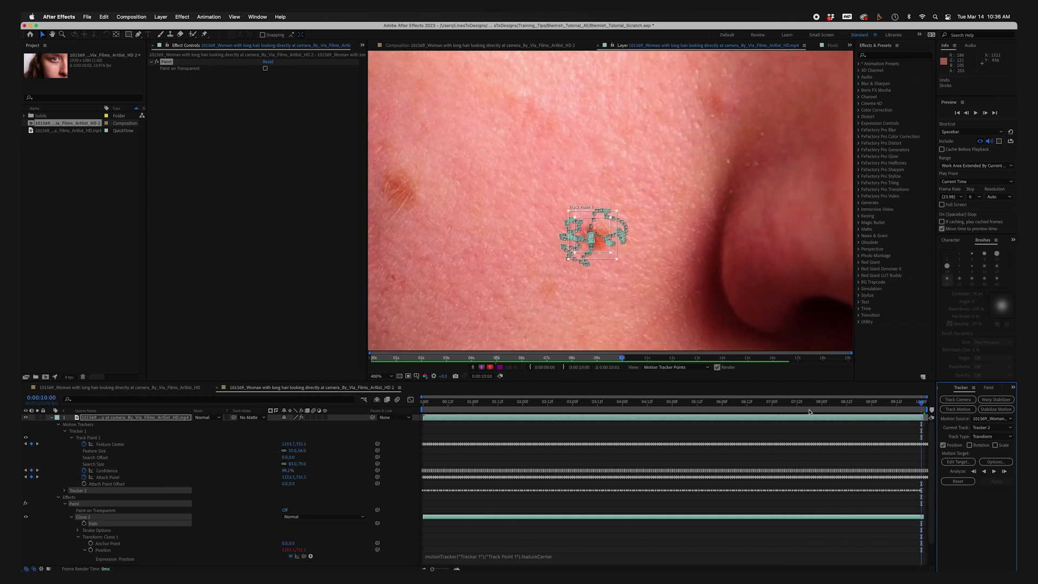
left_click_drag(809, 412, 690, 410)
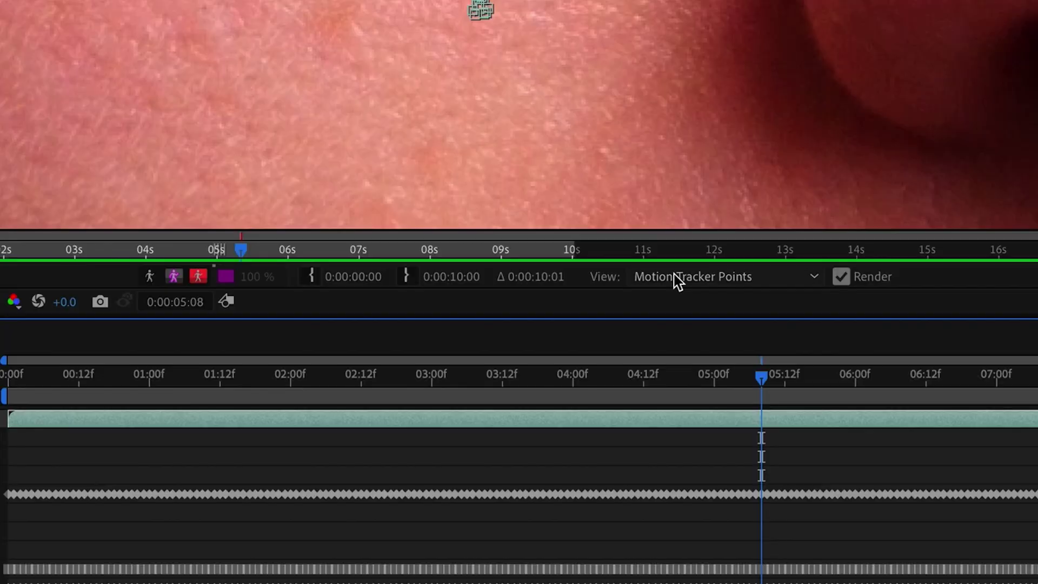
Step: Hide the tracker overlays and clone nearby clean skin over the mole beside the nose
left_click(661, 369)
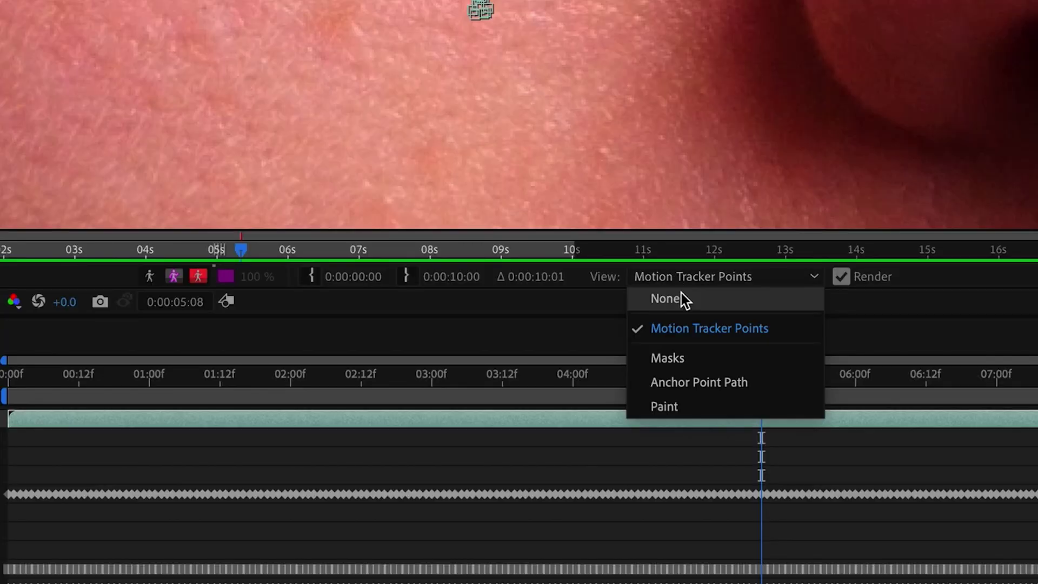
left_click(664, 299)
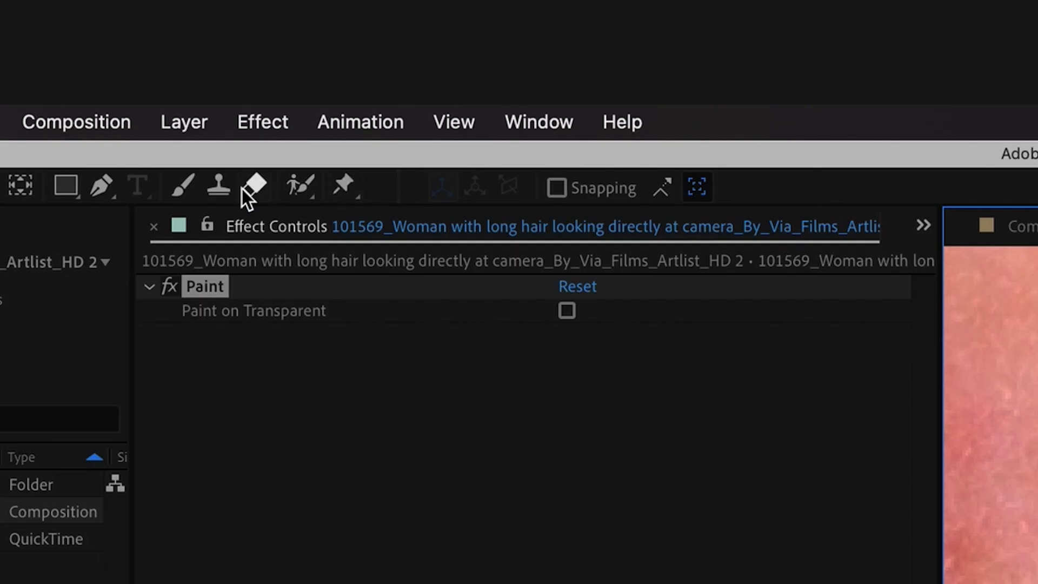
left_click(219, 187)
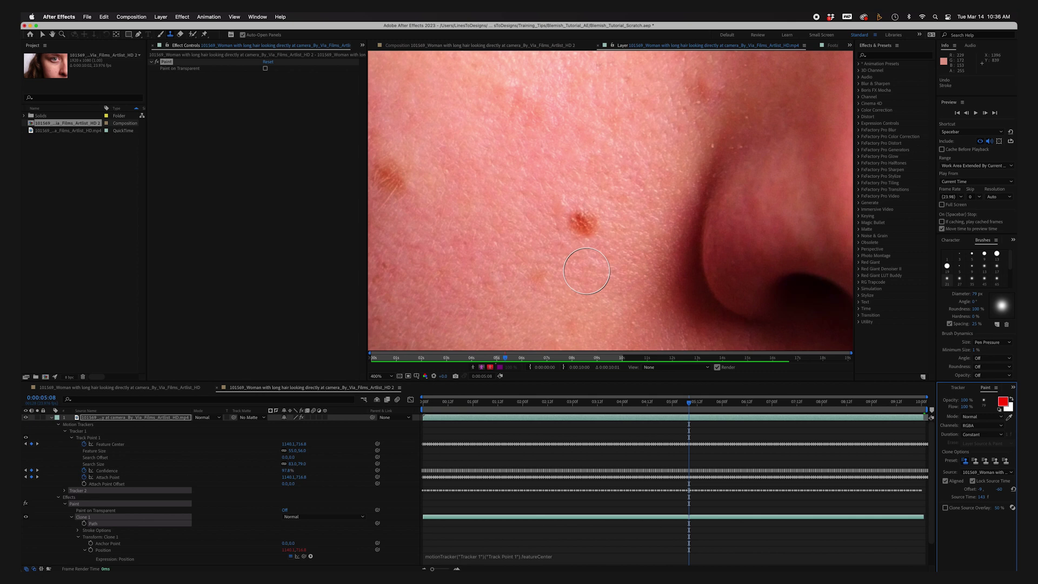
left_click(587, 271, "alt")
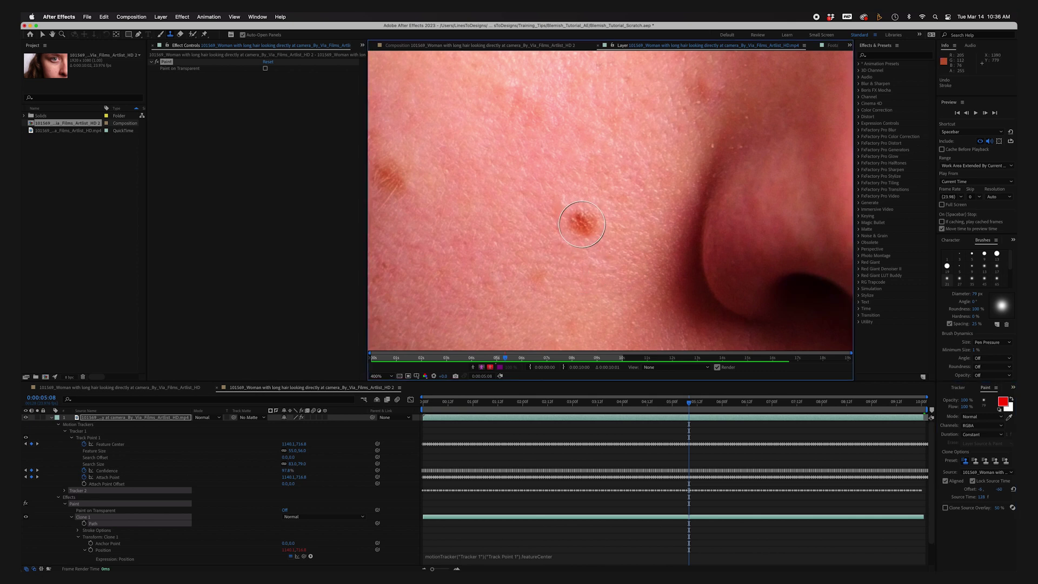
left_click(582, 224)
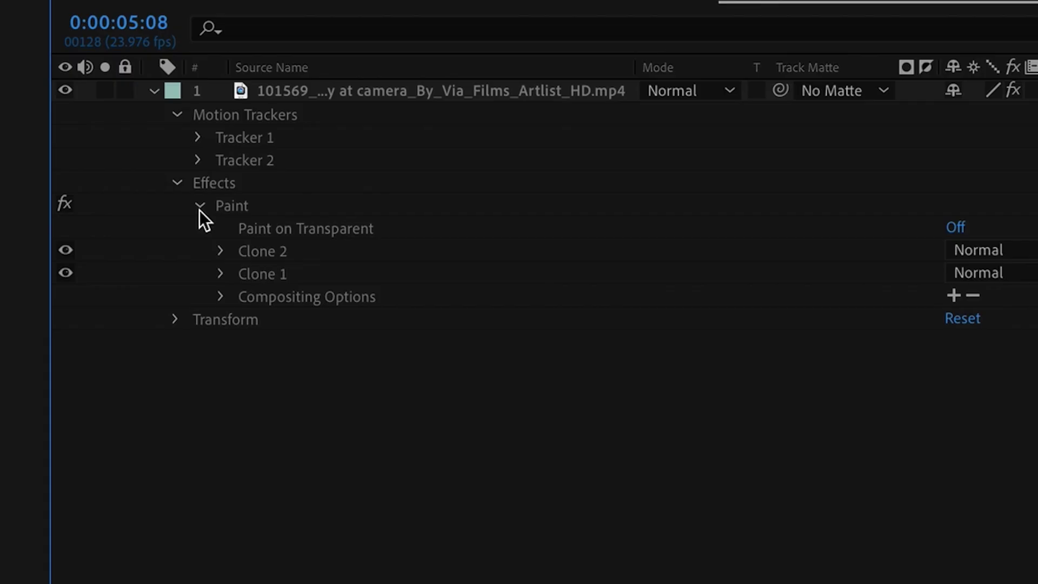
Step: Expand Clone 2 and Tracker 2's Track Point 1 in the timeline
left_click(221, 251)
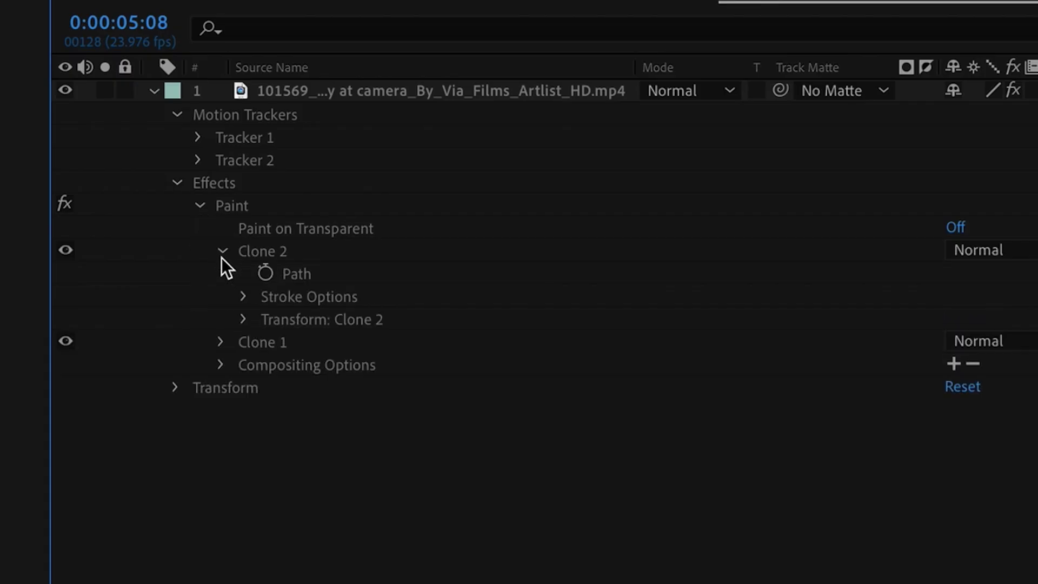
left_click(197, 160)
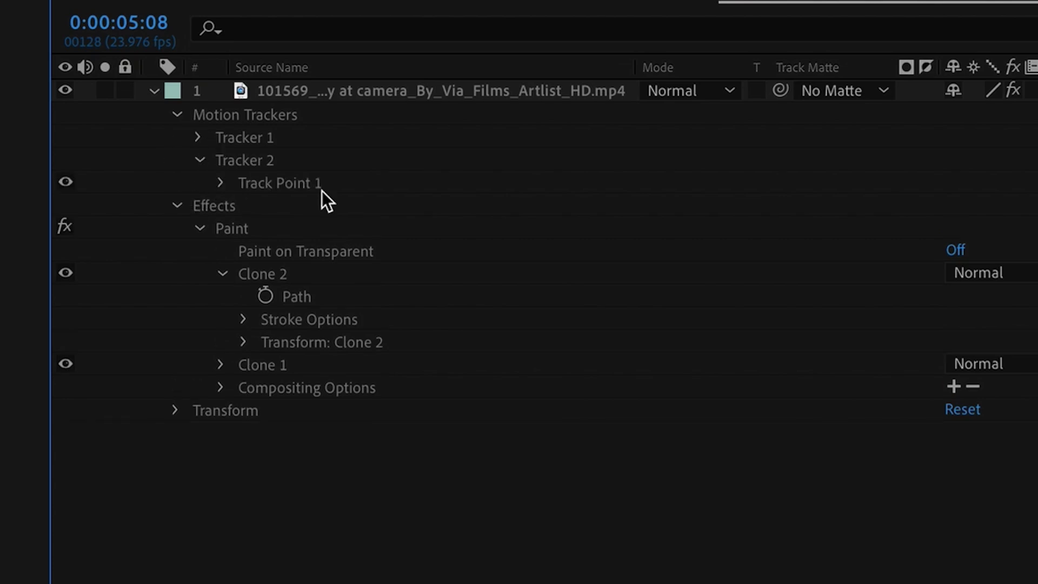
left_click(220, 183)
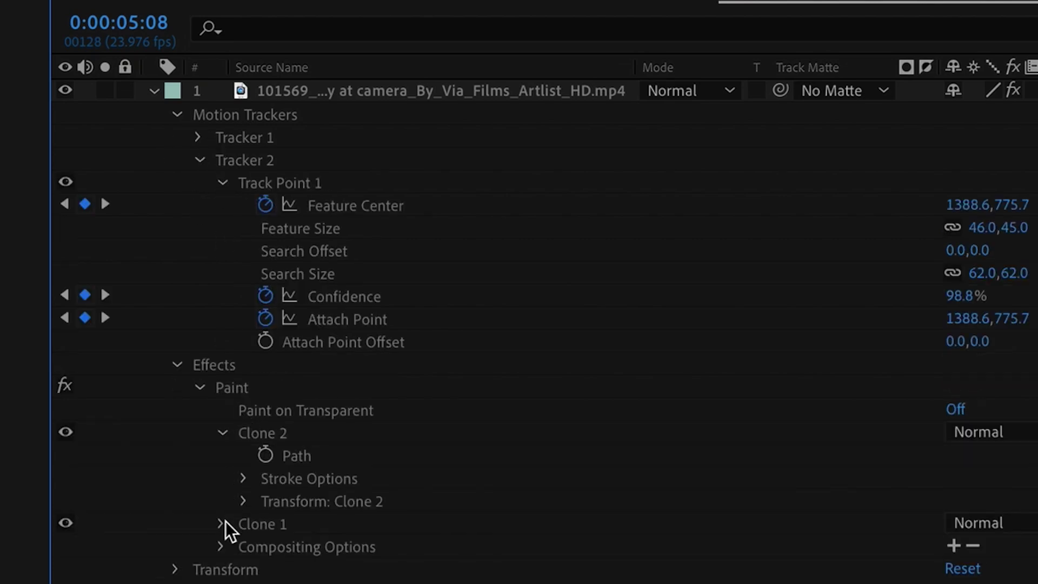
right_click(275, 186)
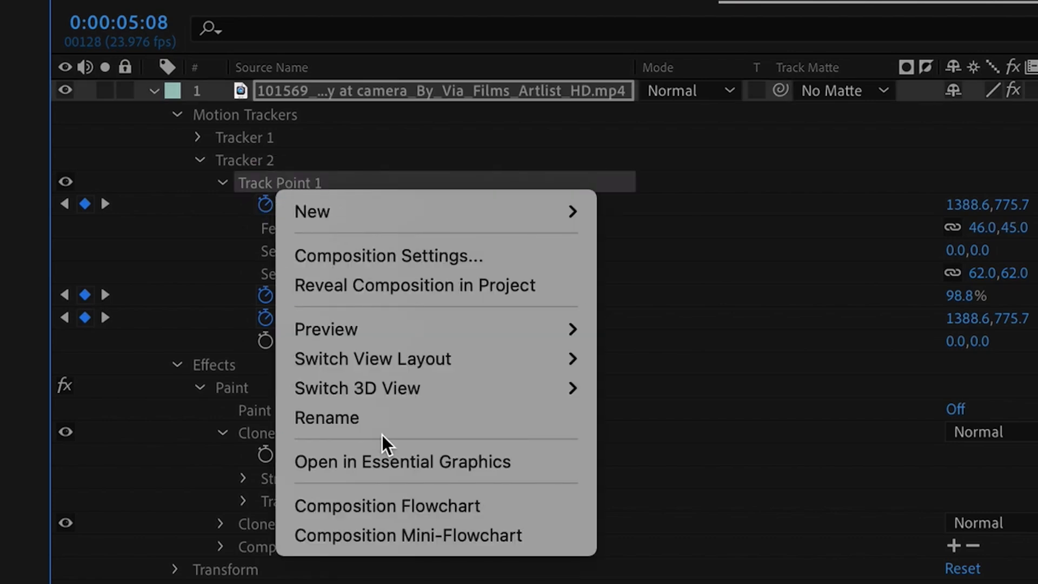
left_click(199, 211)
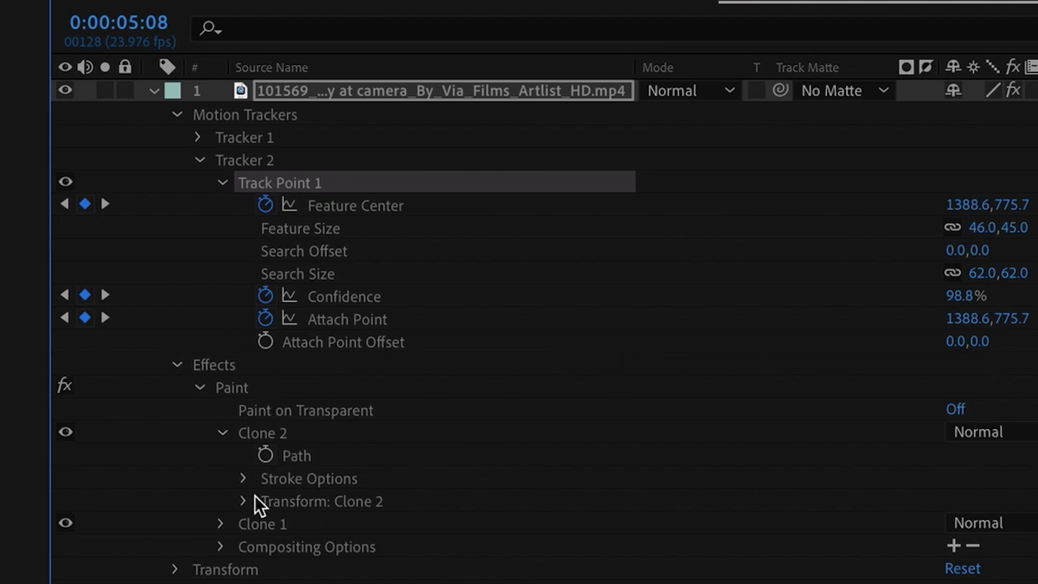
Step: Reveal Transform: Clone 2 and add an expression to its Position property
left_click(265, 430)
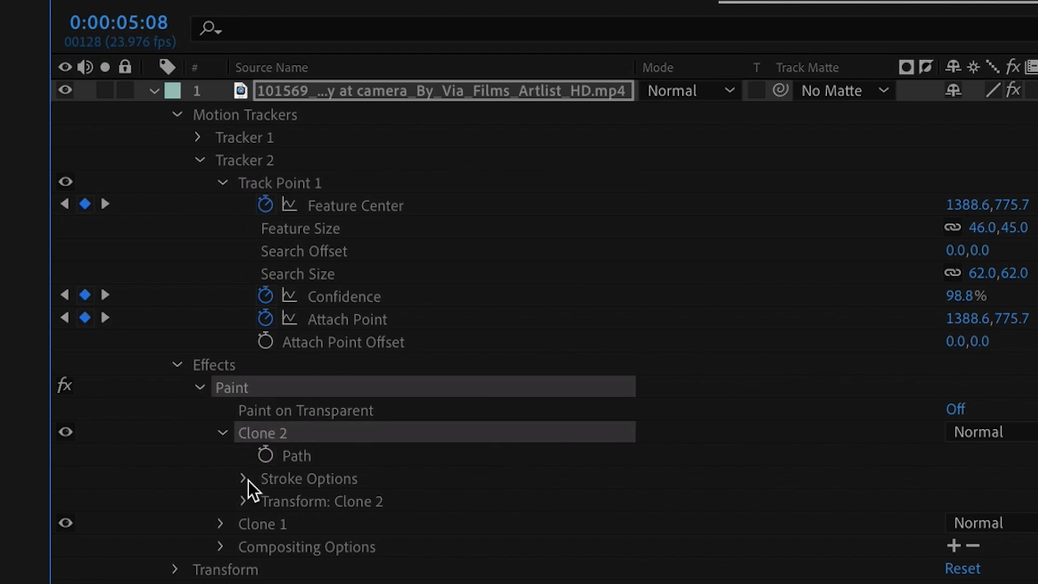
left_click(243, 501)
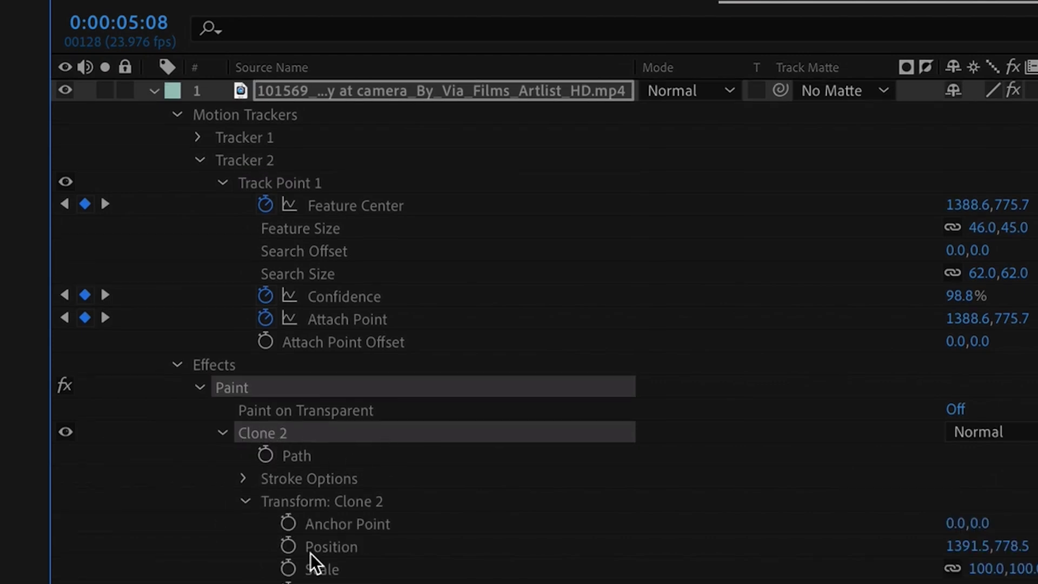
scroll(308, 527, "down", 3)
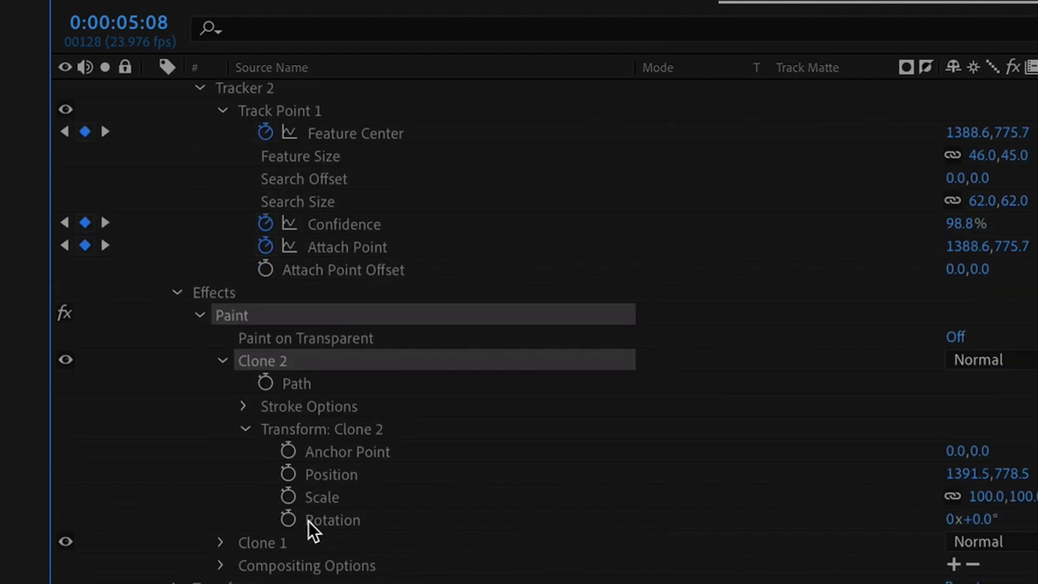
left_click(287, 476, "alt")
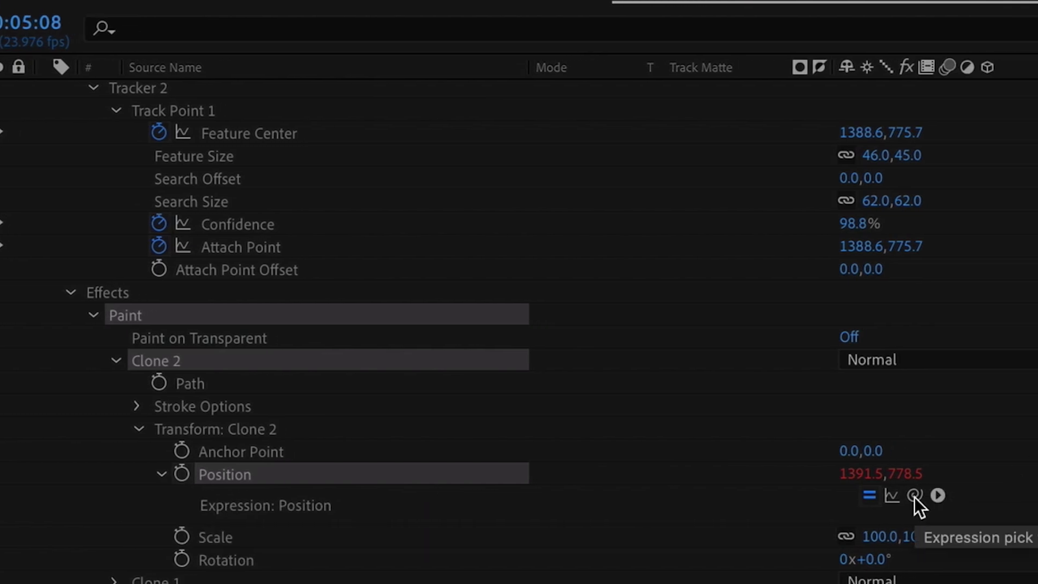
Step: Link Clone 2's Position to Tracker 2's Feature Center with an expression and preview the footage
left_click_drag(913, 496, 482, 133)
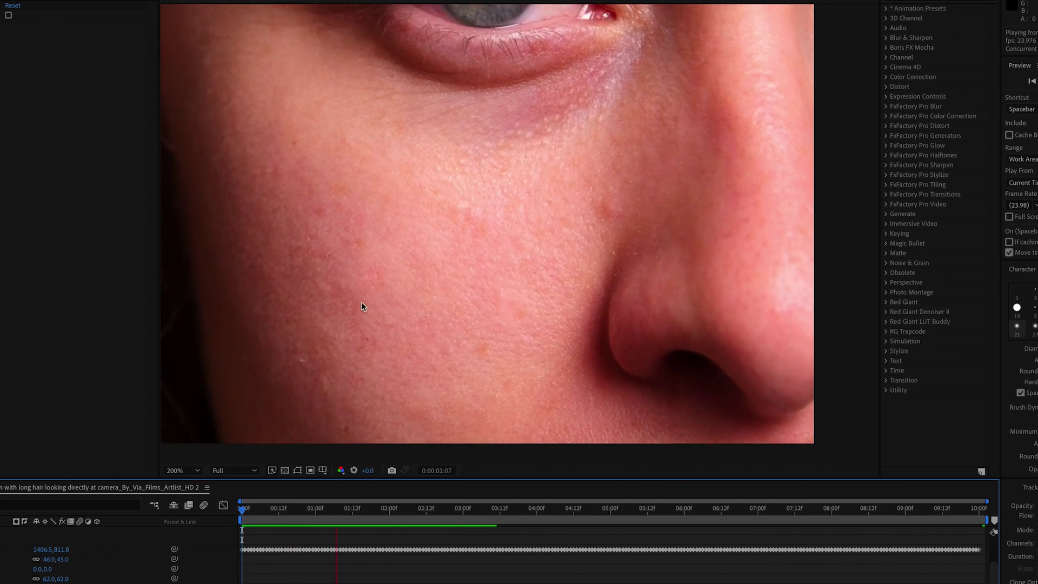
scroll(452, 288, "up", 3)
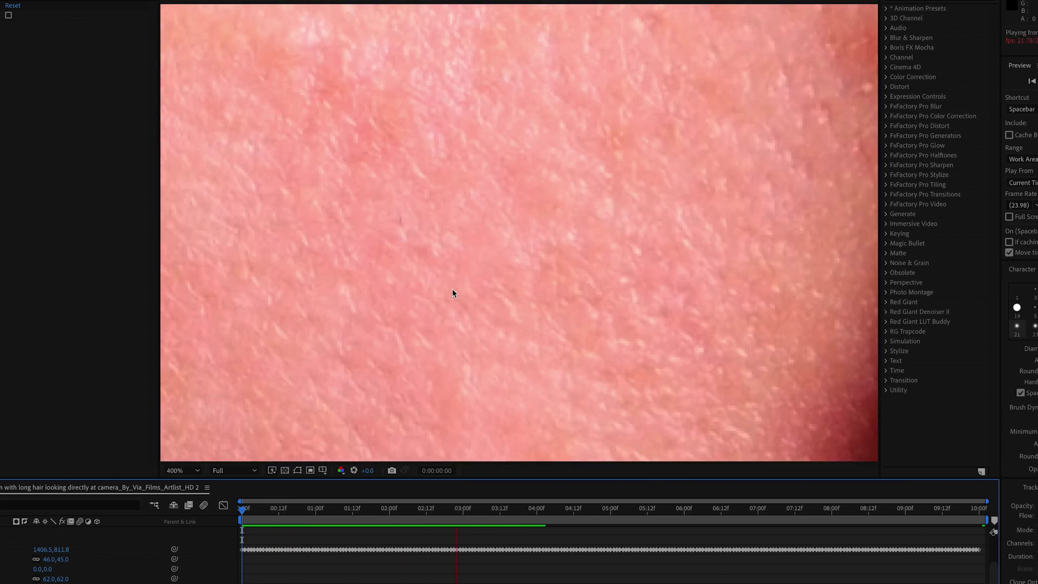
scroll(451, 289, "down", 4)
scroll(452, 289, "up", 2)
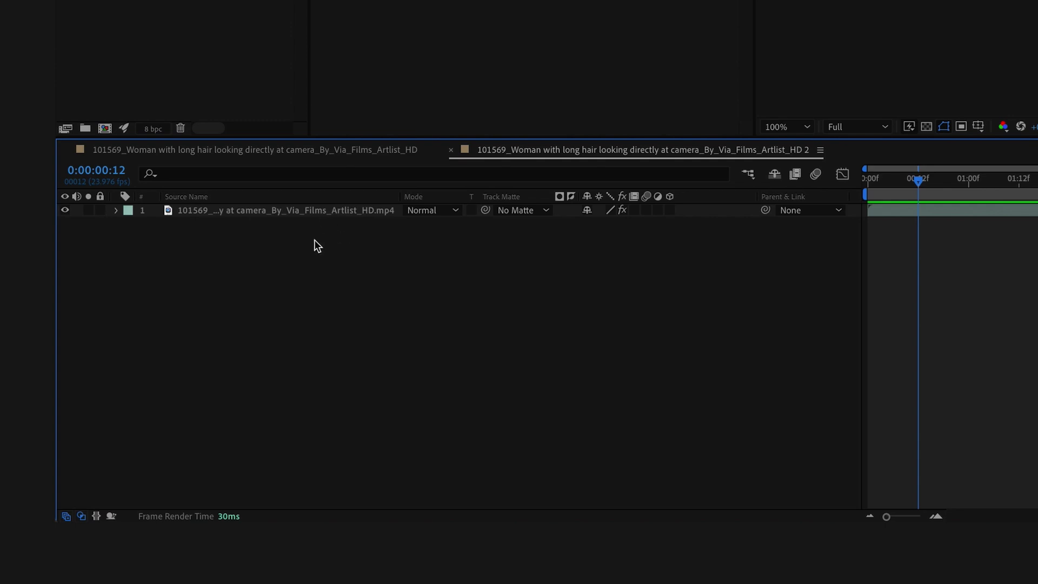
Step: Add a new adjustment layer and apply Dust & Scratches to it
right_click(373, 238)
mouse_move(436, 253)
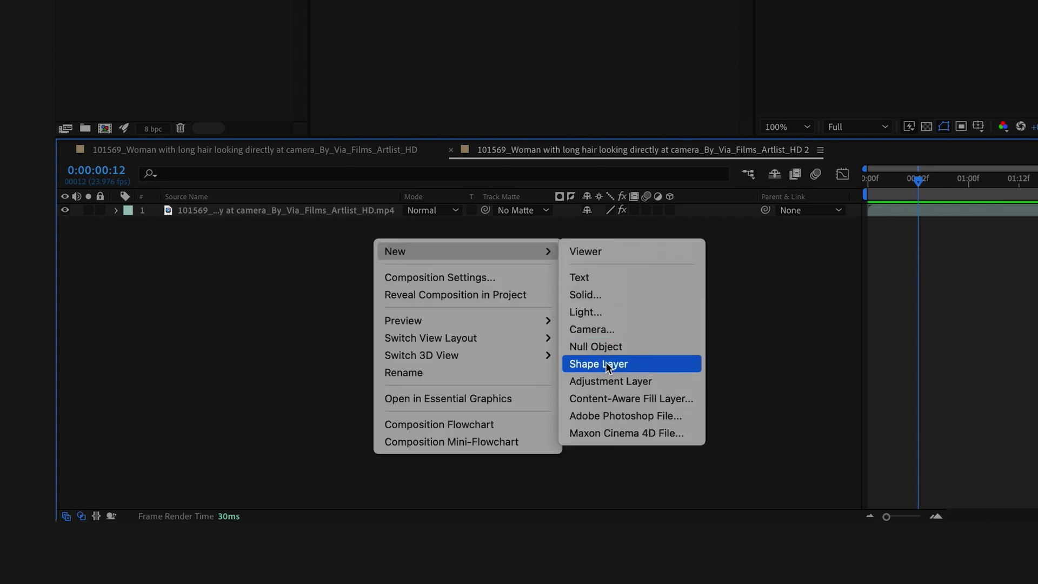
left_click(608, 380)
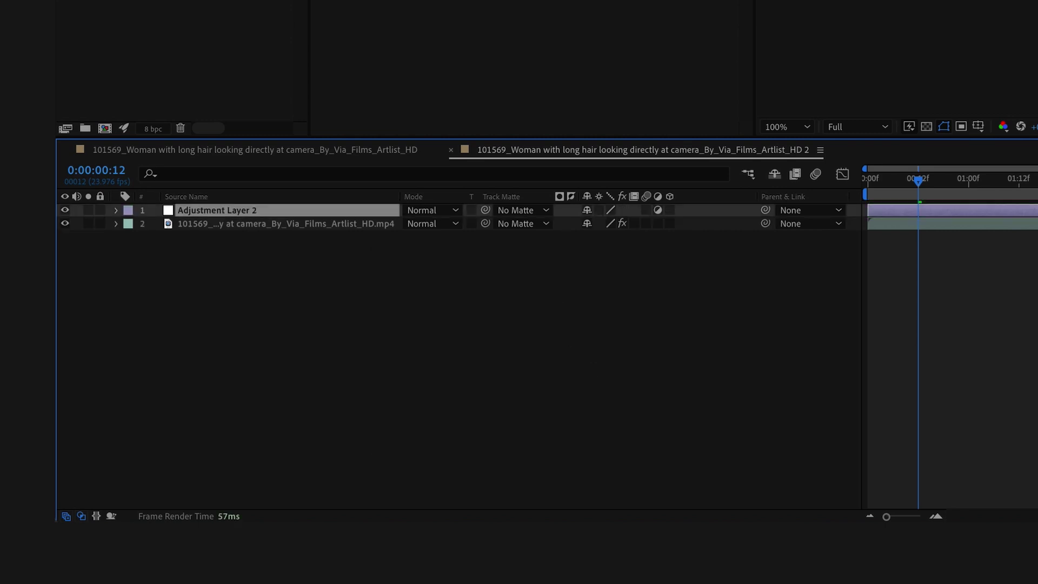
left_click(530, 59)
type("dust")
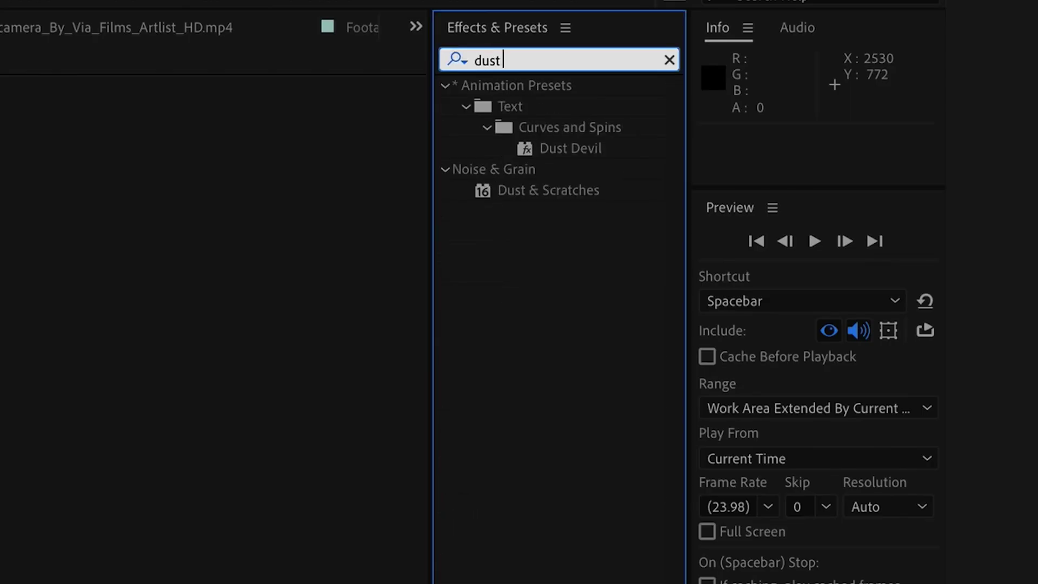
left_click_drag(545, 191, 606, 452)
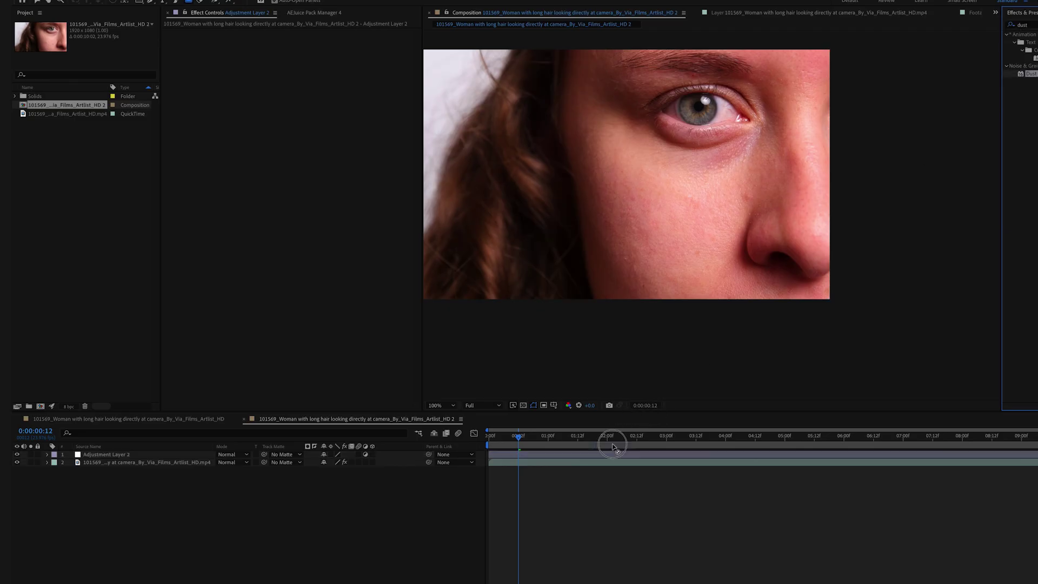
Step: Draw a closed Pen-tool mask around the skin under the eye
key("v")
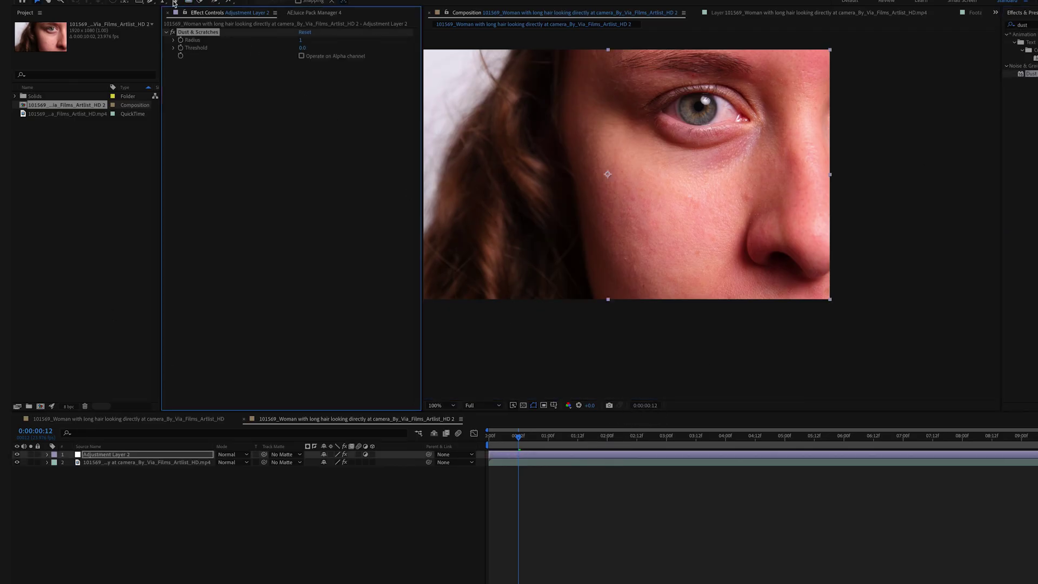
left_click(153, 2)
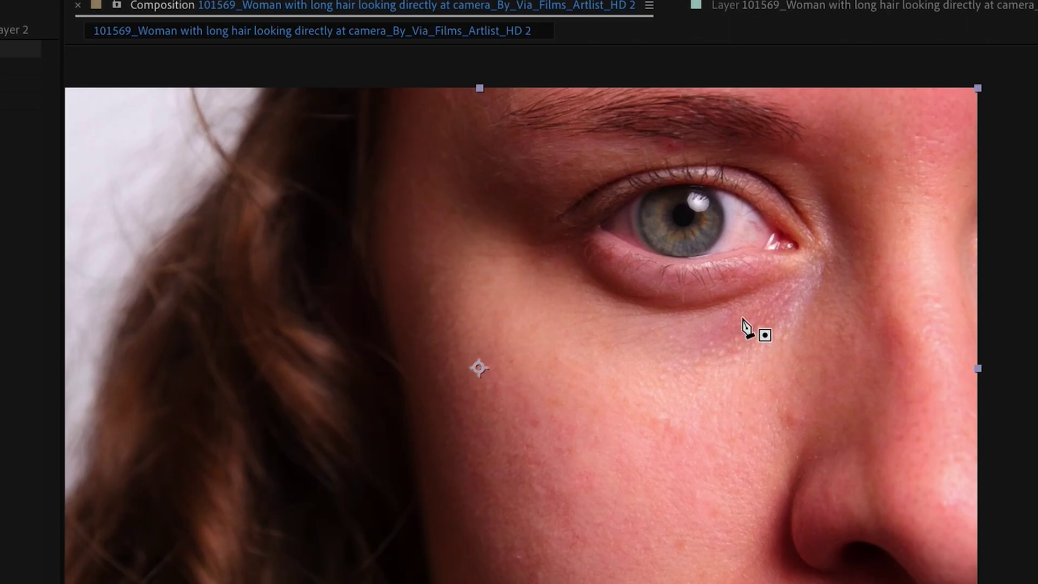
left_click(816, 266)
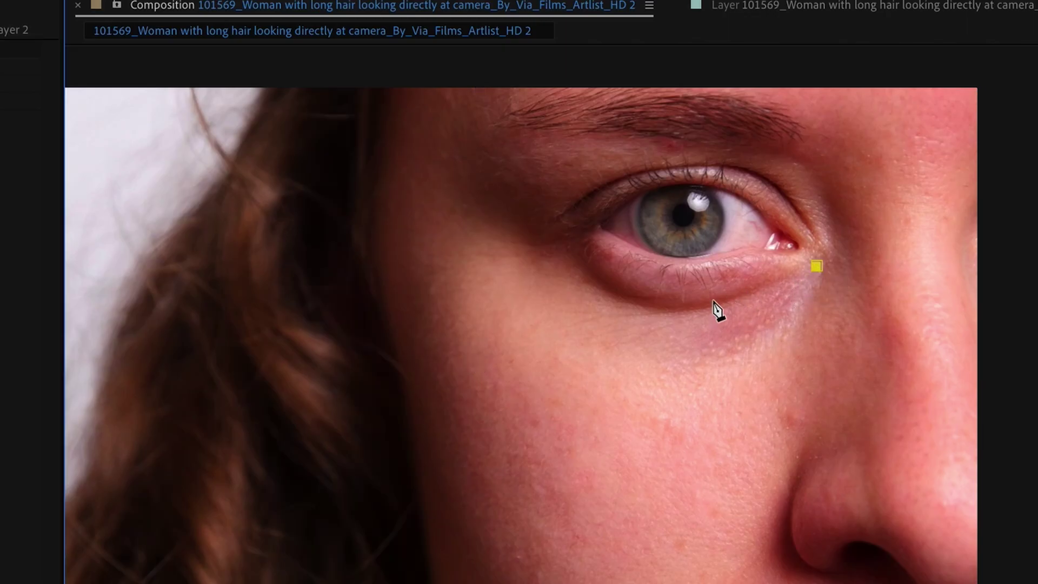
left_click_drag(681, 310, 641, 306)
left_click(614, 306)
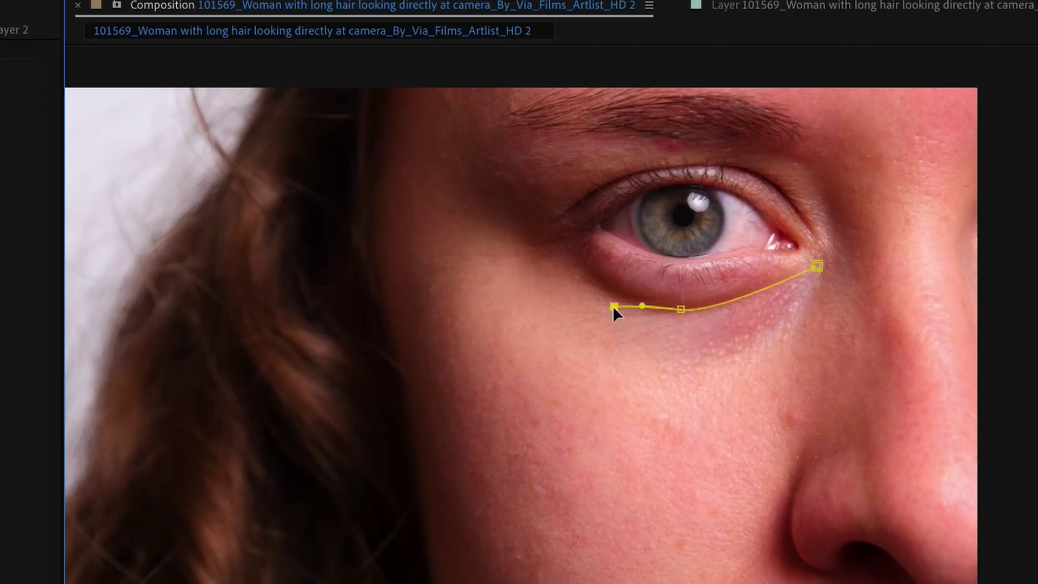
left_click(576, 336)
left_click(640, 383)
left_click(743, 384)
left_click(803, 321)
left_click(831, 273)
left_click(817, 266)
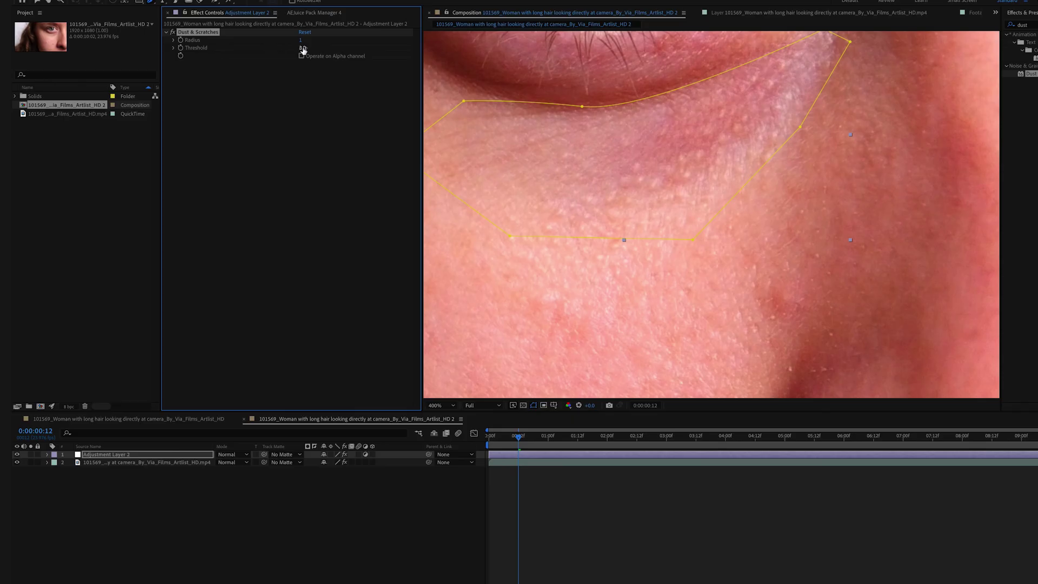
Step: Set the Dust & Scratches Radius to 5
left_click(302, 40)
type("5")
key("Return")
scroll(590, 258, "down", 3)
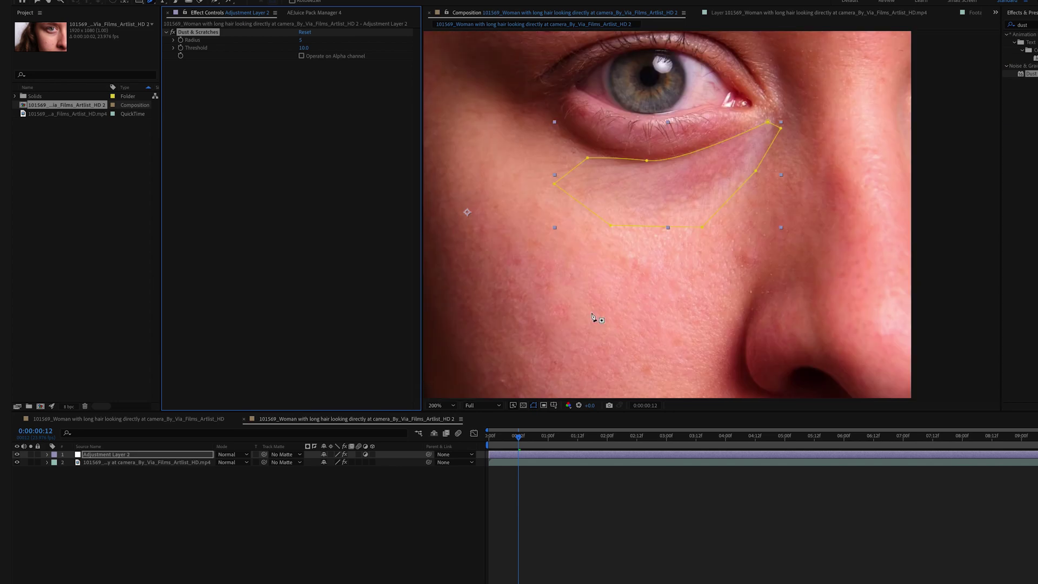
Step: Hide the mask outline and toggle Dust & Scratches off and on to compare the smoothing
left_click(572, 508)
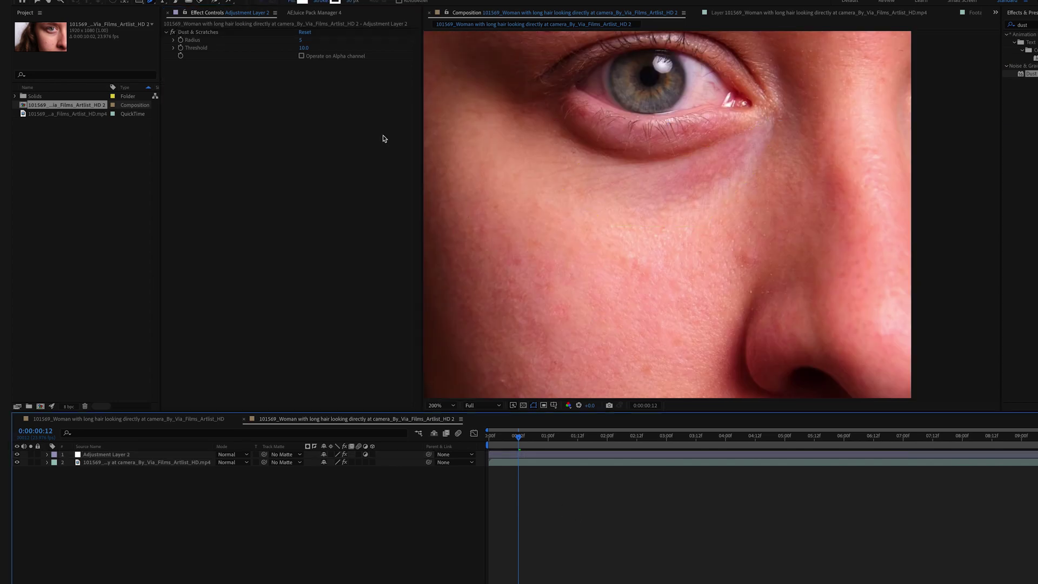
left_click(173, 32)
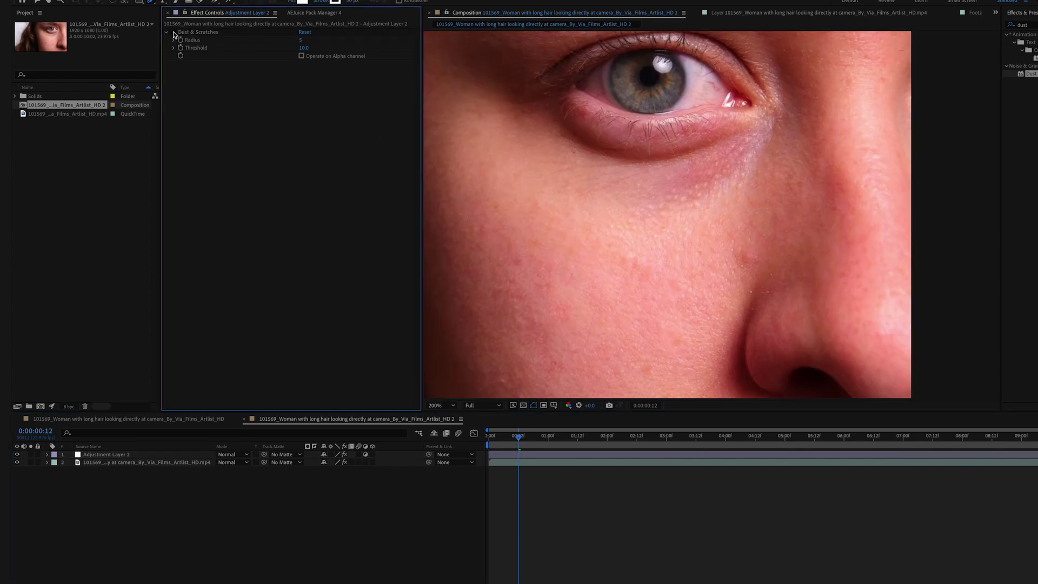
scroll(627, 241, "down", 1)
scroll(624, 240, "up", 2)
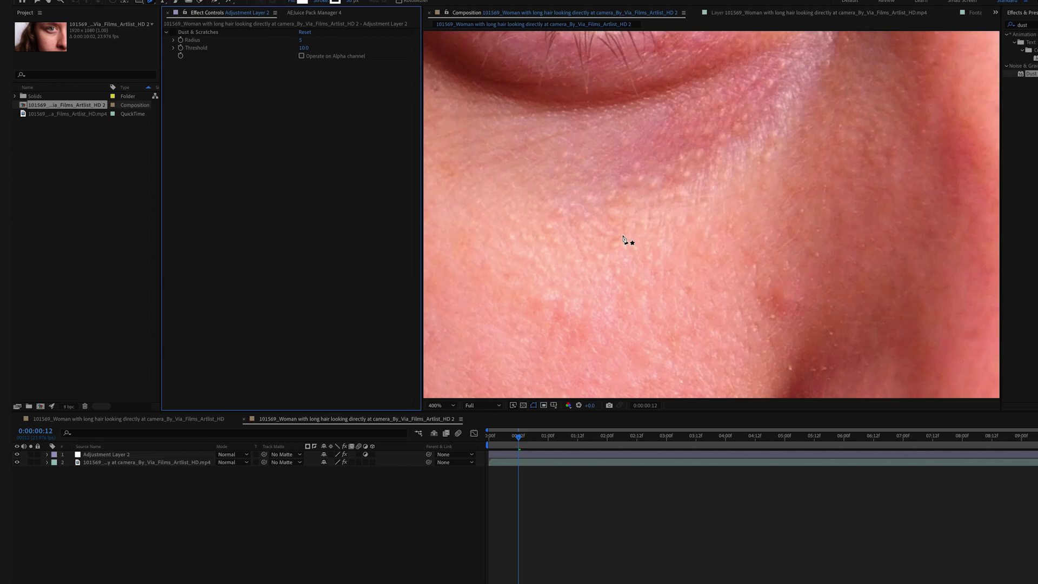
left_click(174, 33)
key("comma")
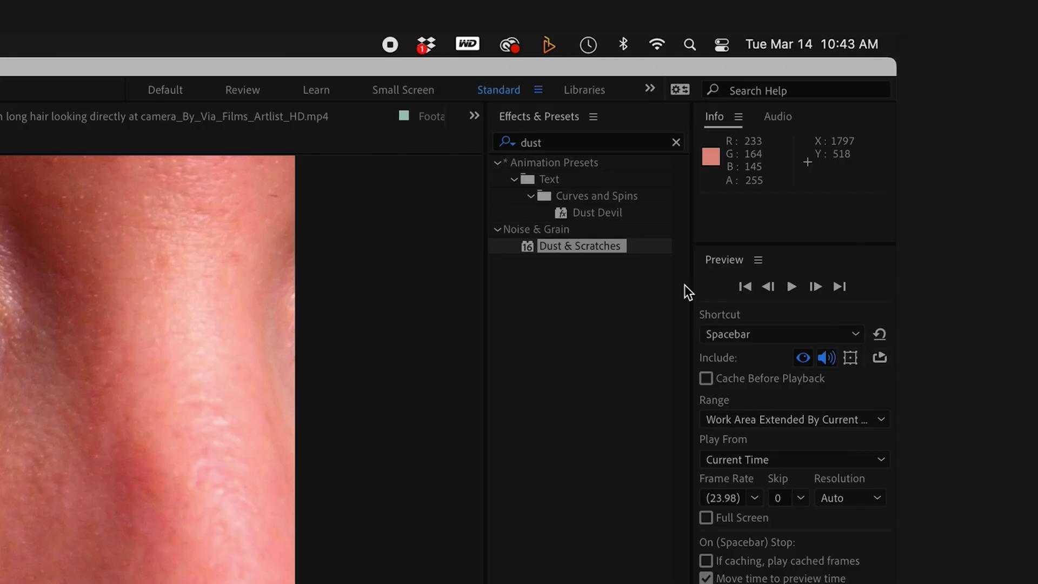
Step: Apply Lumetri Color to the adjustment layer below Dust & Scratches
left_click(560, 144)
double_click(560, 144)
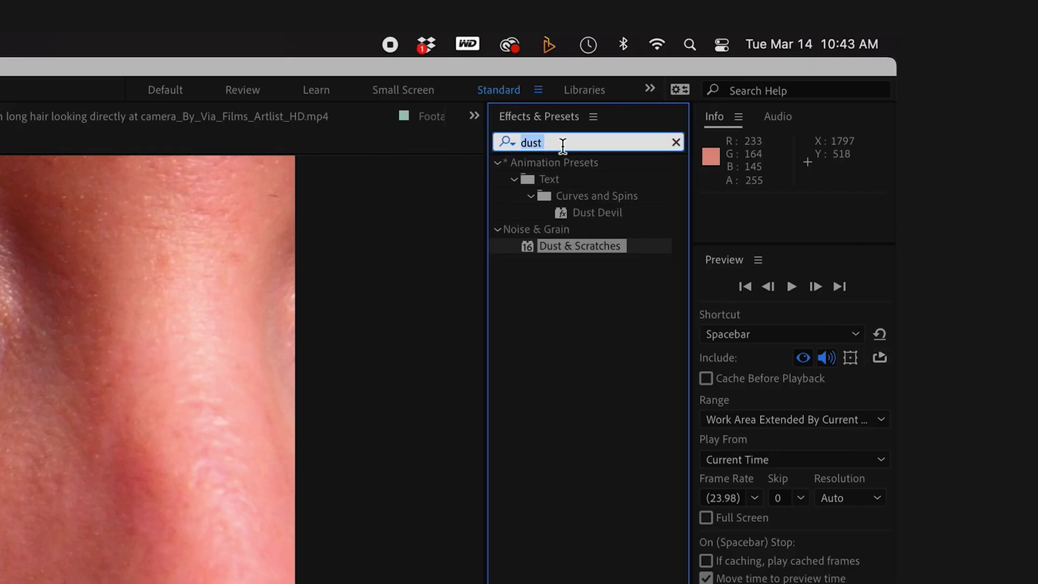
key("BackSpace")
type("lumetr")
left_click_drag(568, 181, 6, 243)
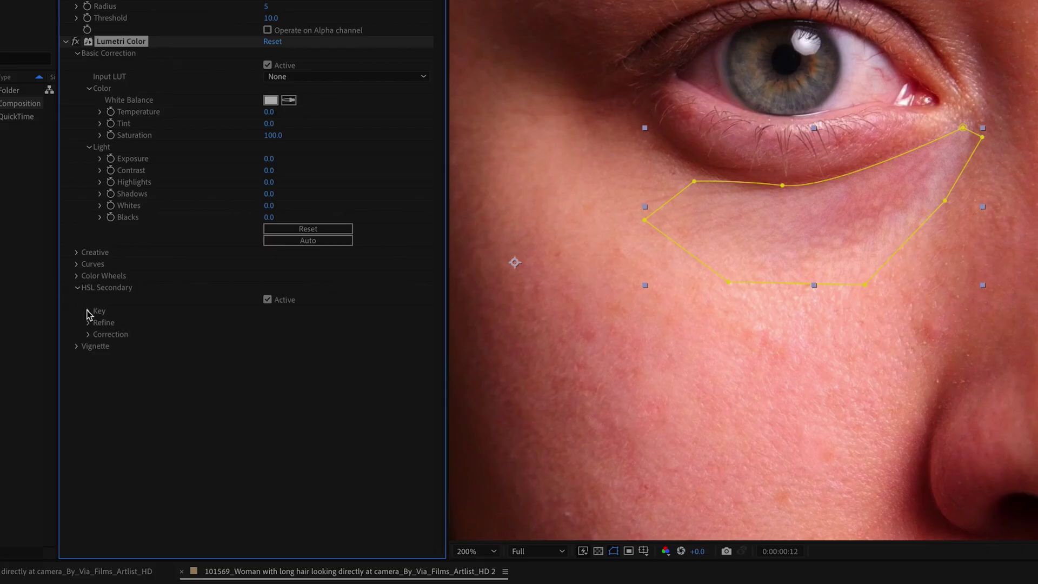
Step: Key the HSL Secondary on the under-eye skin tone using the eyedropper
left_click(89, 310)
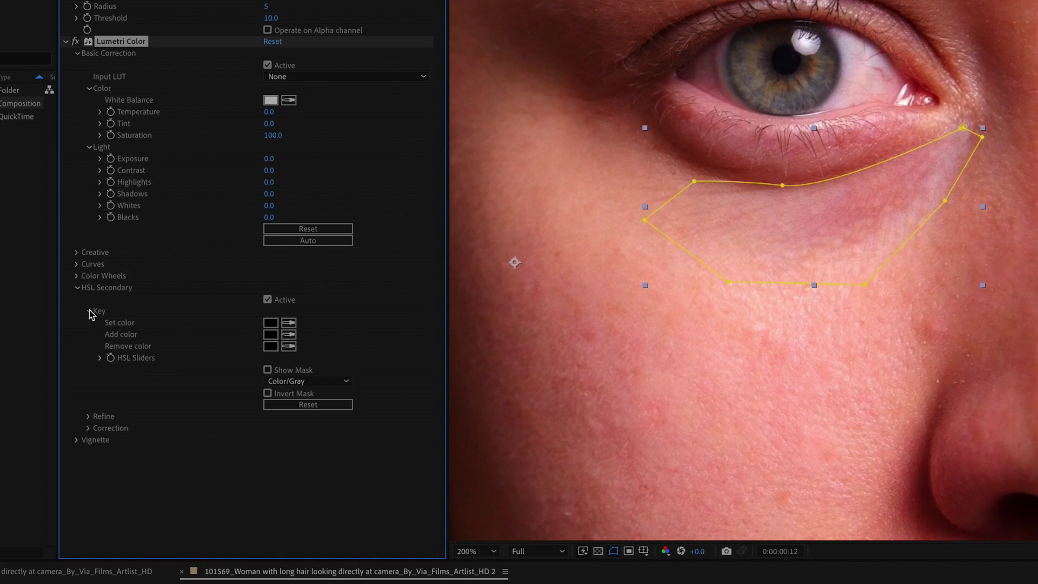
left_click(288, 323)
left_click(869, 205)
Step: Set the keyed Correction Saturation to 86, Temperature to -12, and nudge the colour wheel
left_click(87, 416)
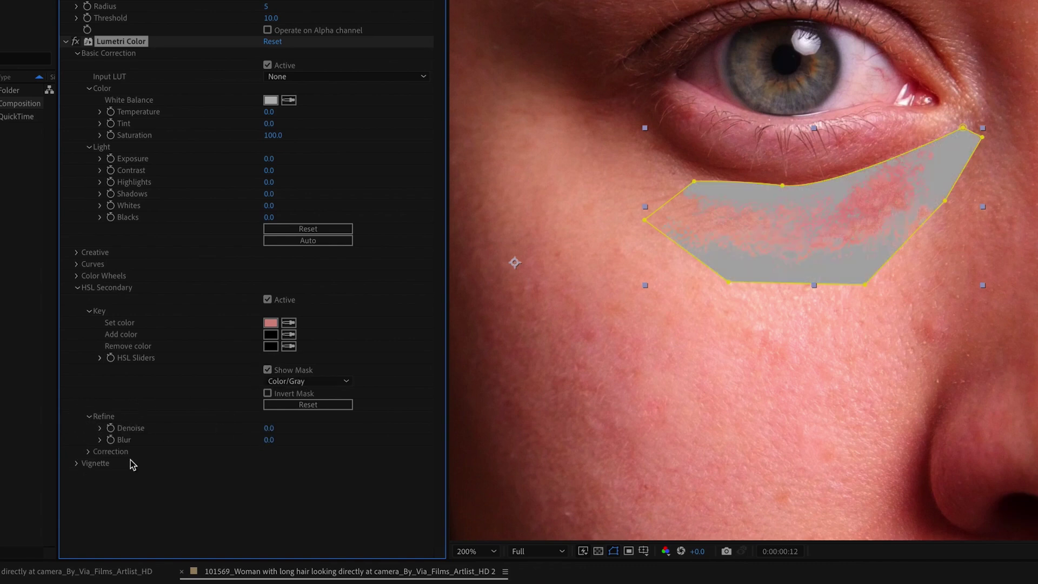
left_click(78, 464)
left_click(89, 451)
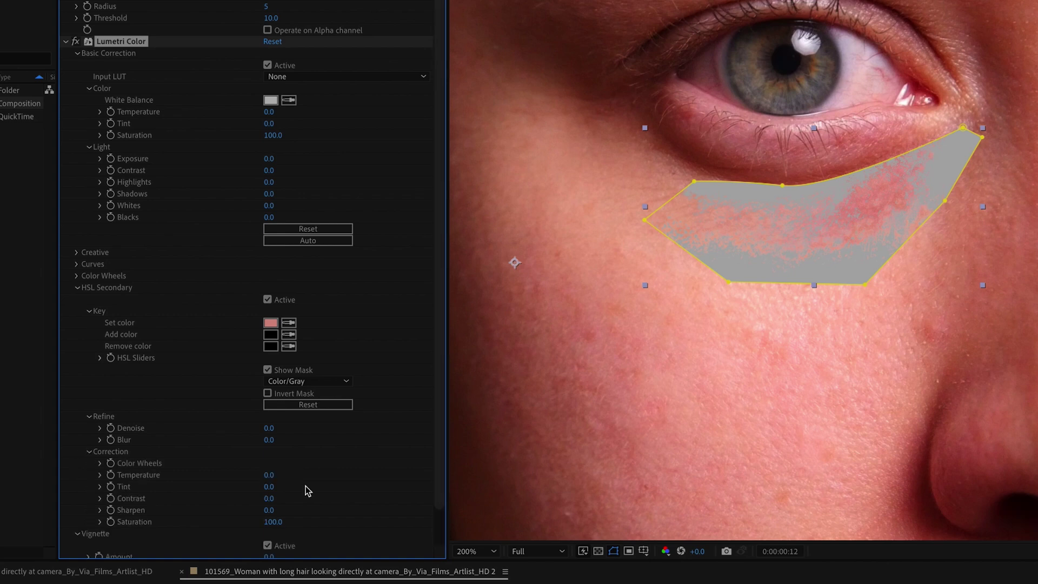
left_click(273, 520)
left_click_drag(273, 519, 259, 524)
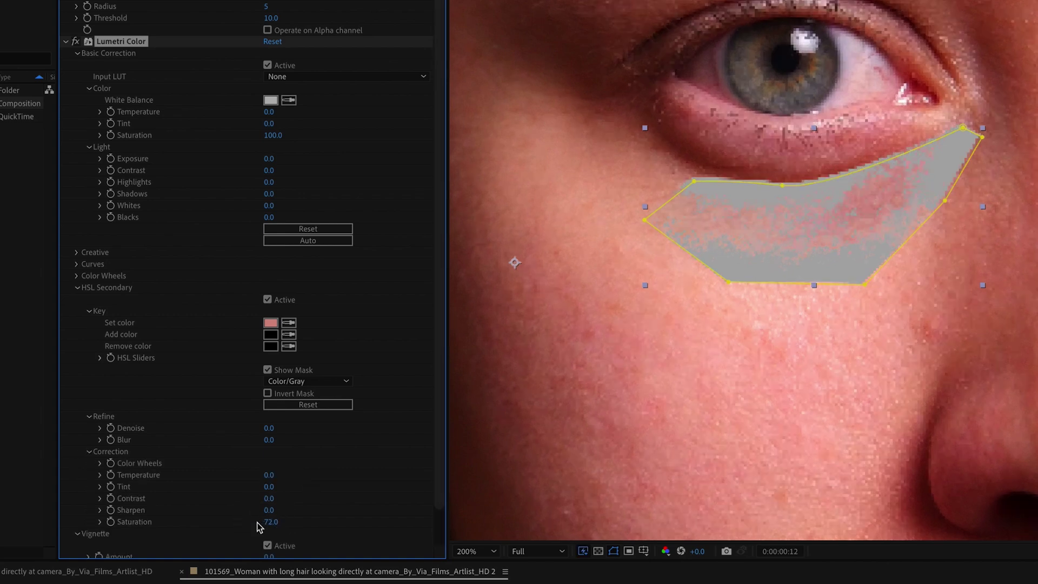
left_click(269, 370)
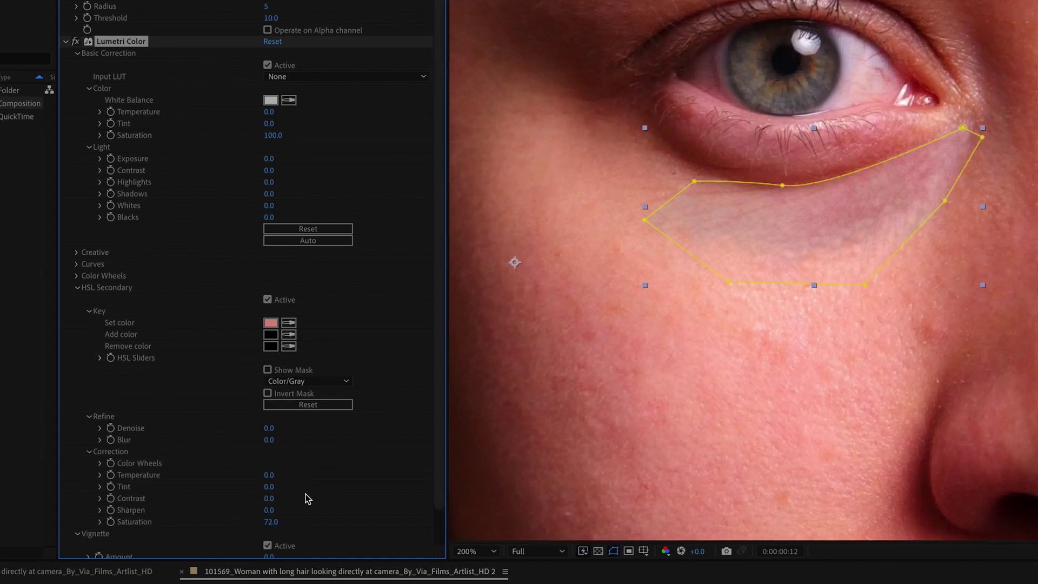
left_click_drag(285, 515, 282, 523)
left_click_drag(269, 476, 270, 475)
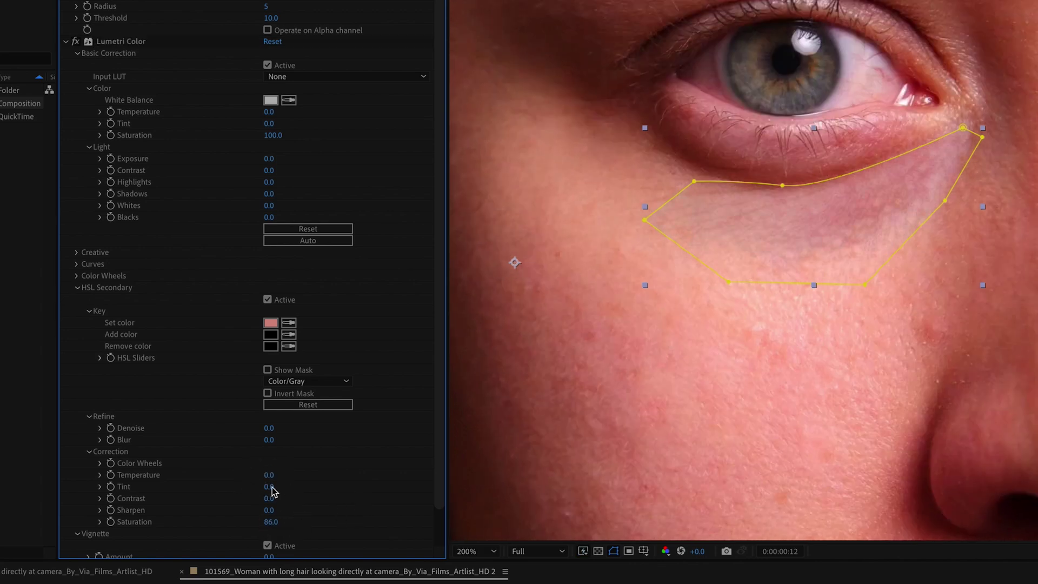
left_click(100, 464)
left_click_drag(271, 473, 270, 474)
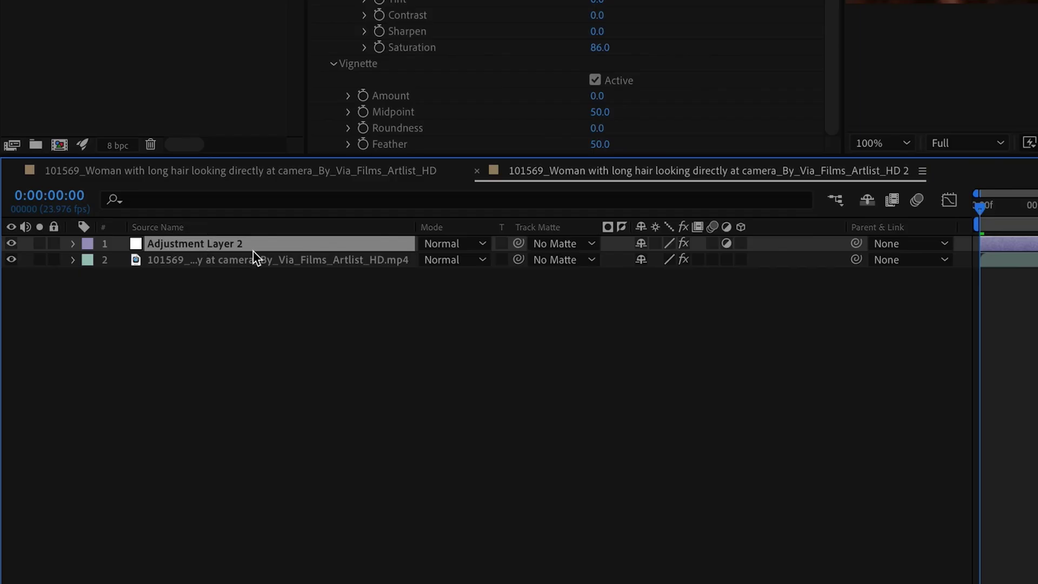
Step: Add a Mask Path keyframe at 0:00:00:00 on Mask 1 and apply Track Mask
key("m")
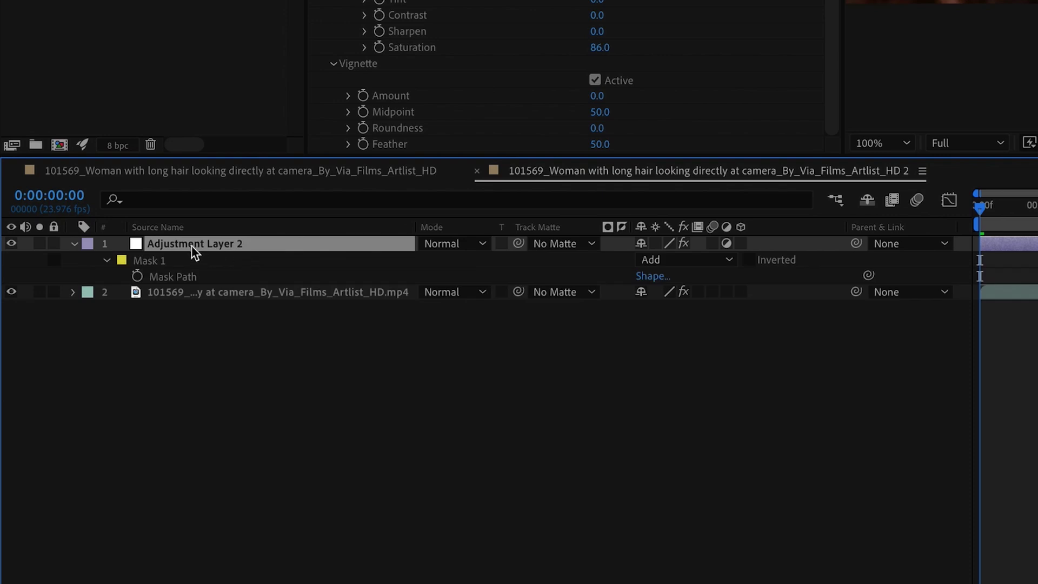
left_click(137, 277)
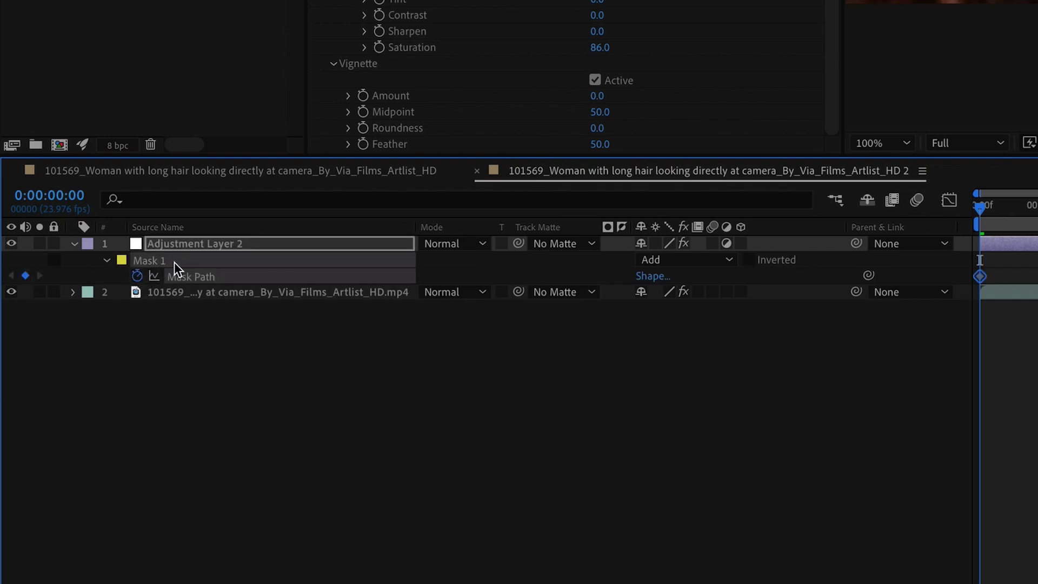
right_click(174, 261)
left_click(217, 287)
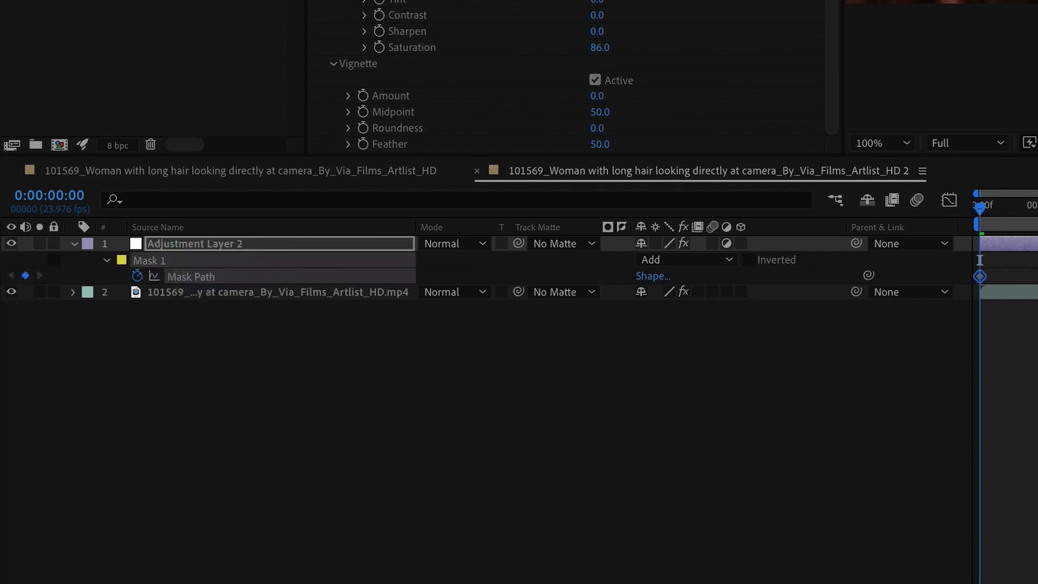